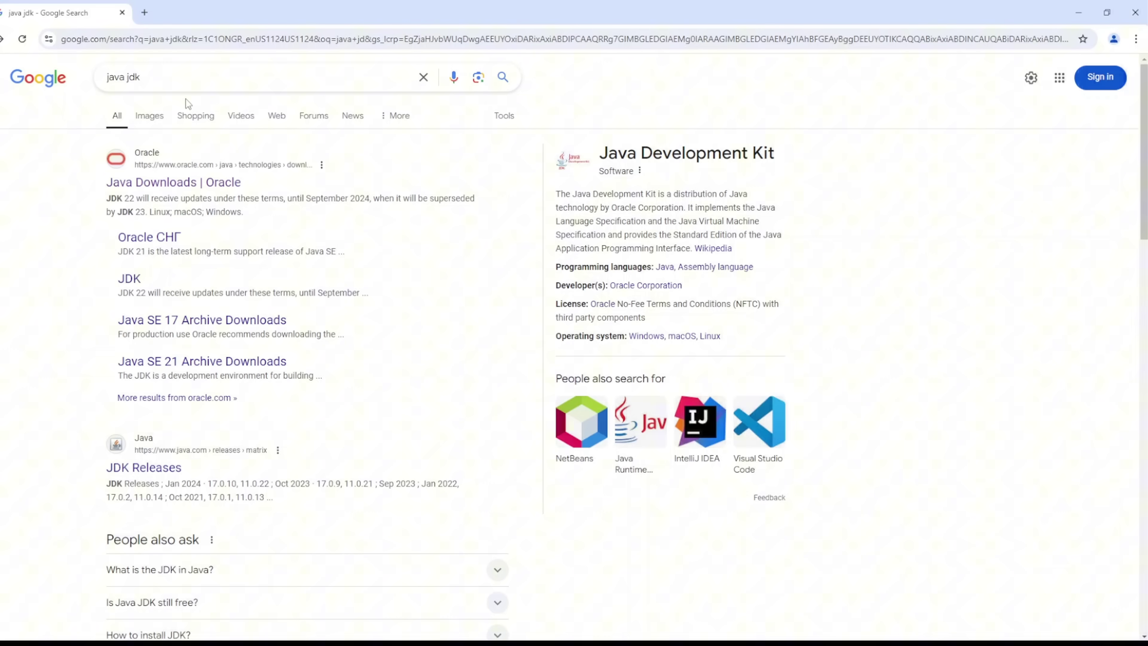
Step: From the 'java jdk' Google results, open the 'Java Downloads | Oracle' page
left_click_drag(179, 77, 96, 77)
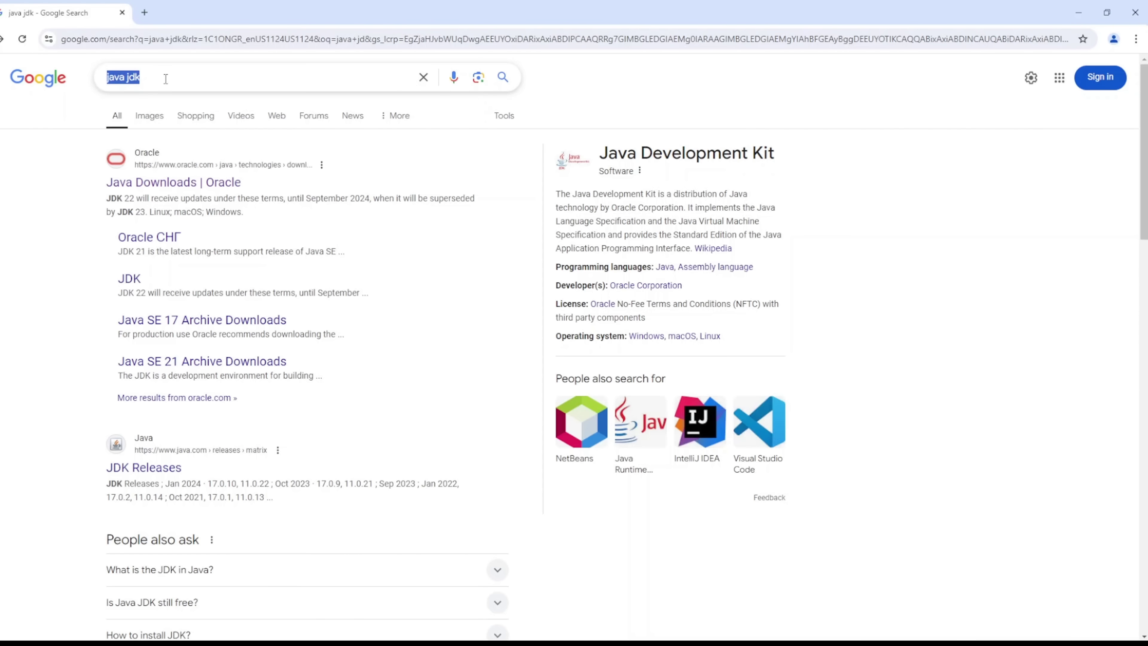
left_click_drag(107, 194, 161, 151)
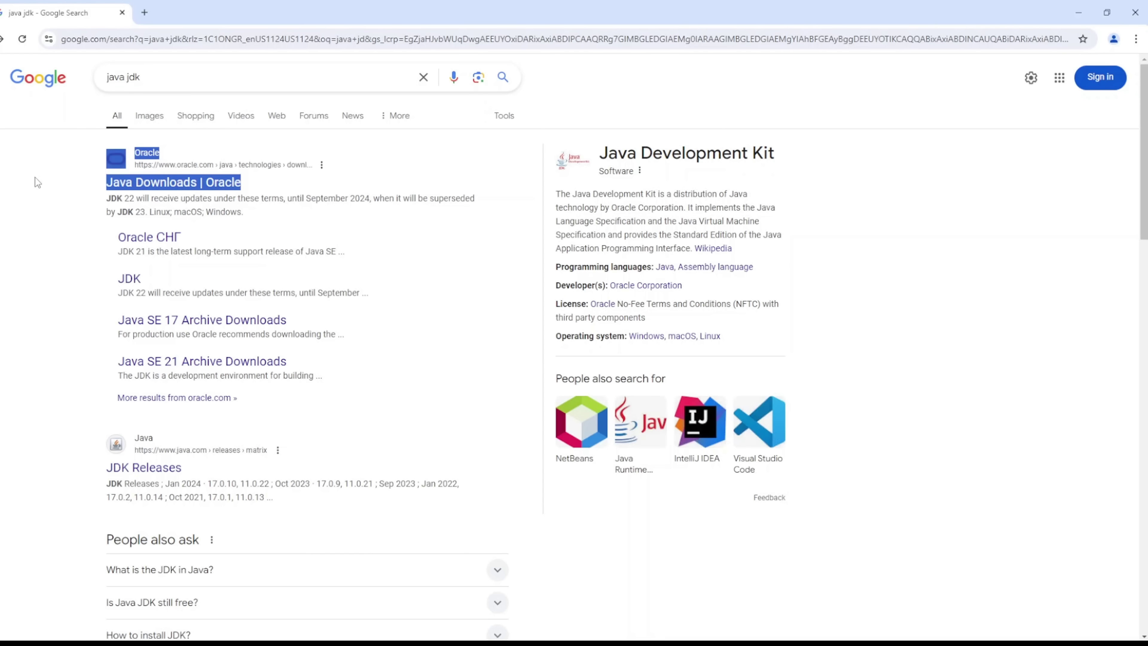
left_click(40, 188)
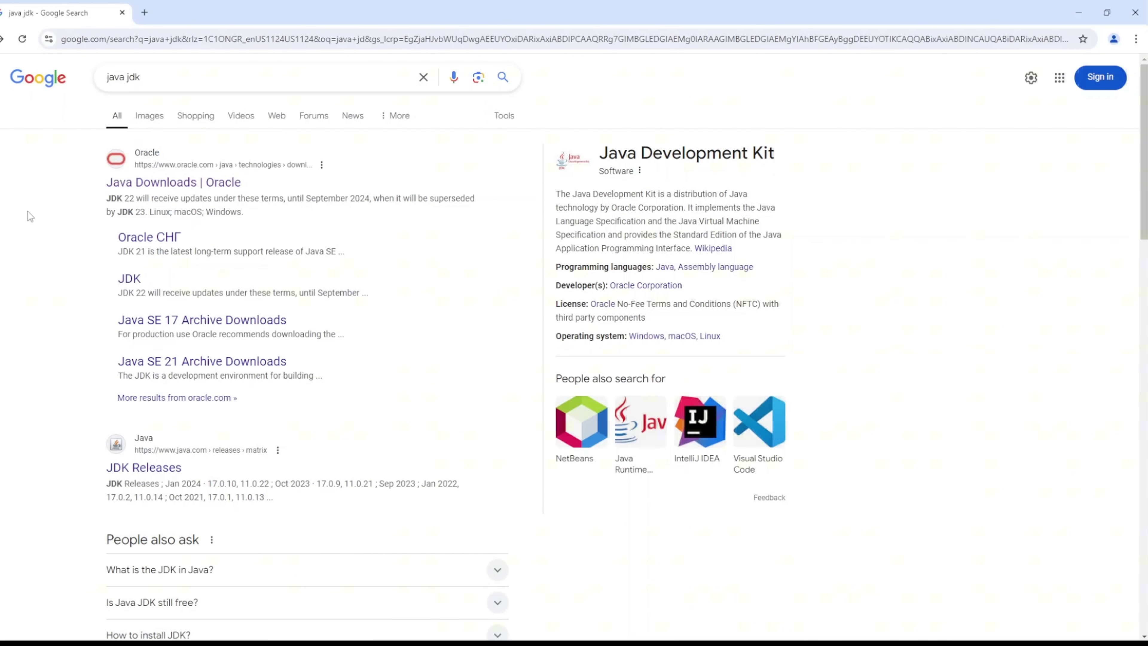
left_click(144, 185)
Step: Download the JDK 21 Windows x64 Installer (jdk-21_windows-x64_bin.exe) from Oracle's page
scroll(387, 379, "down", 4)
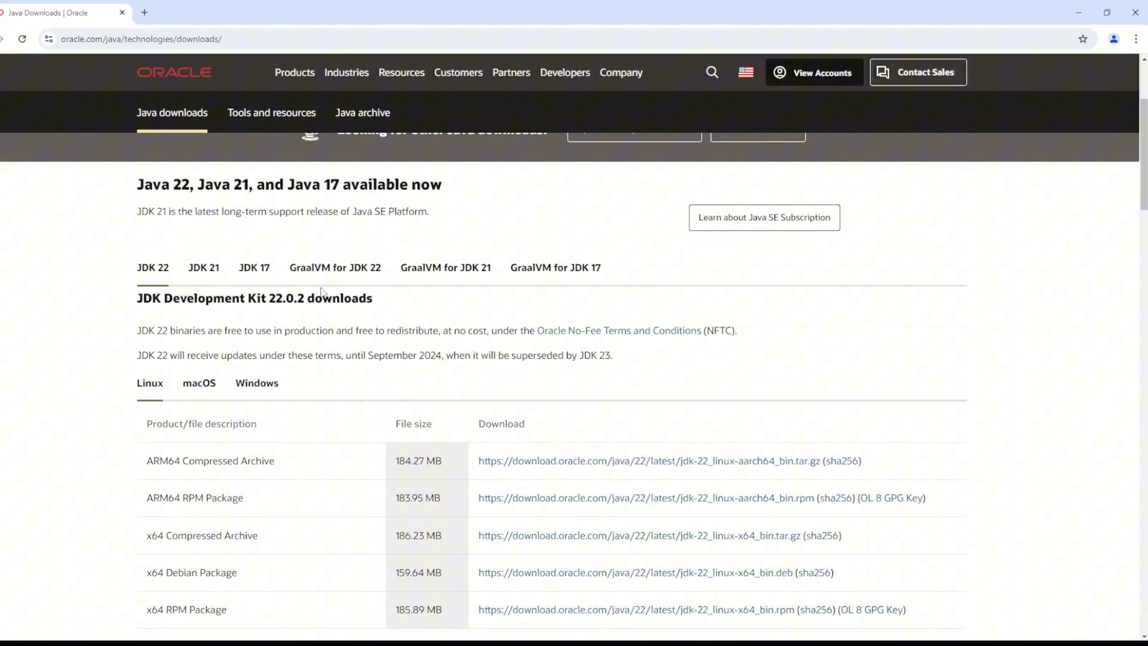
left_click(204, 272)
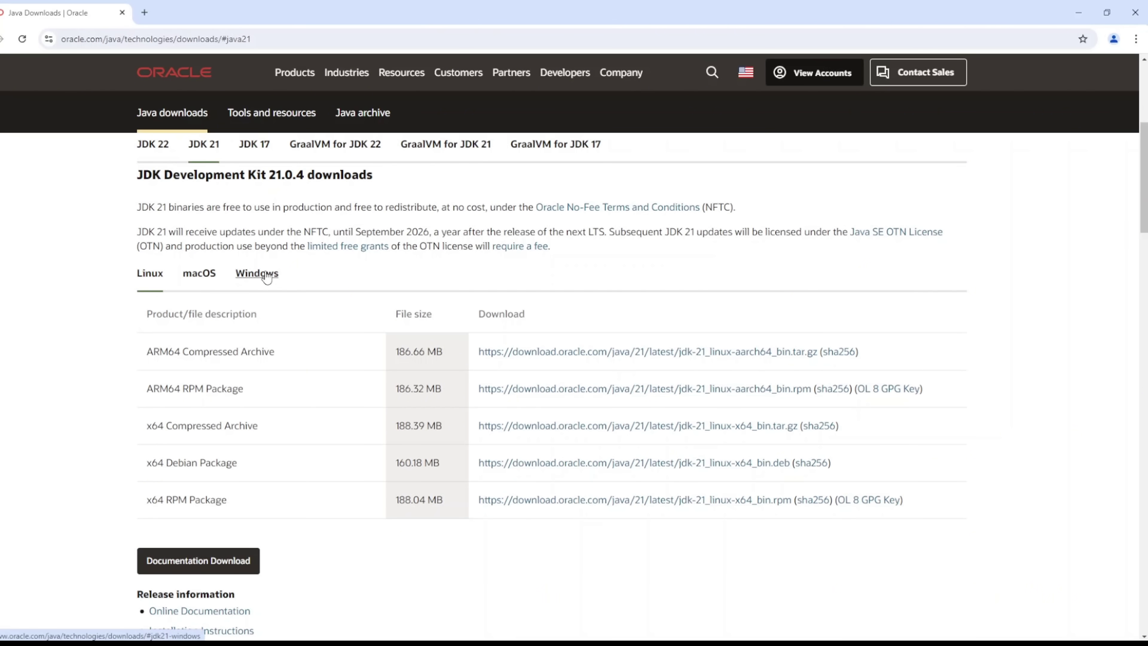
left_click(271, 280)
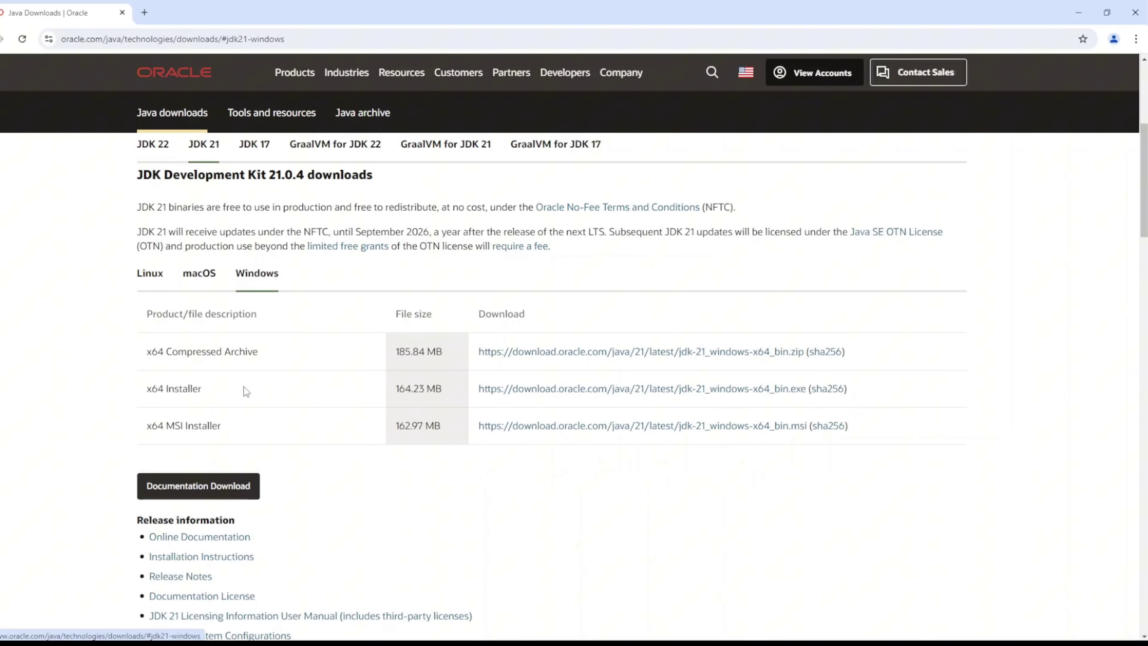
left_click_drag(143, 395, 216, 392)
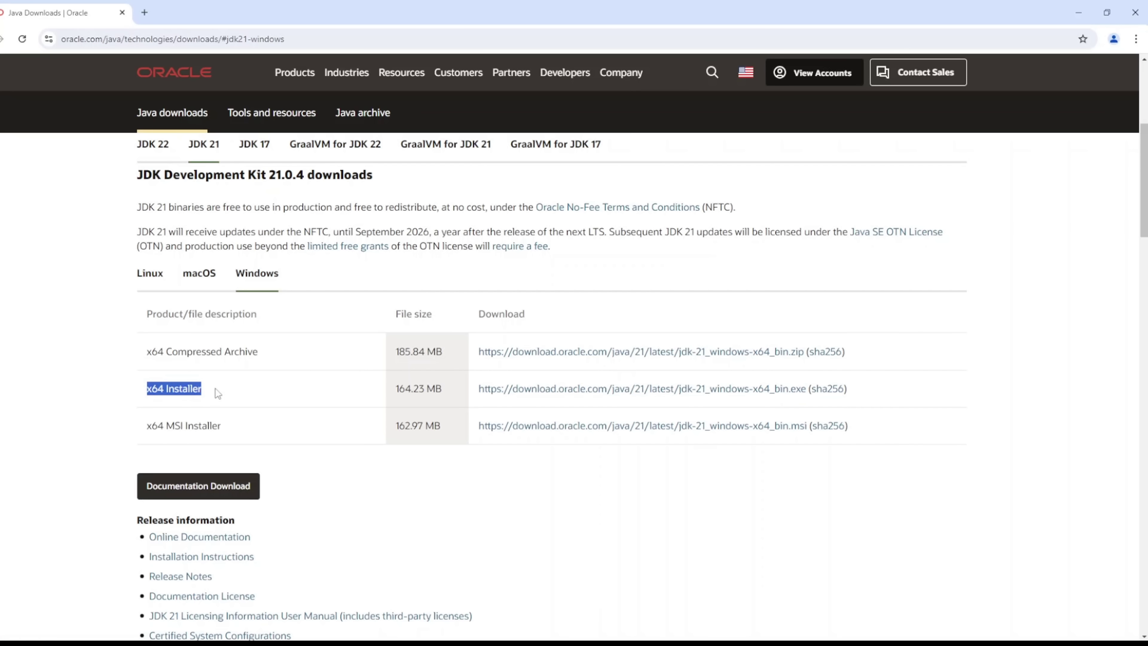
left_click(218, 391)
left_click(545, 390)
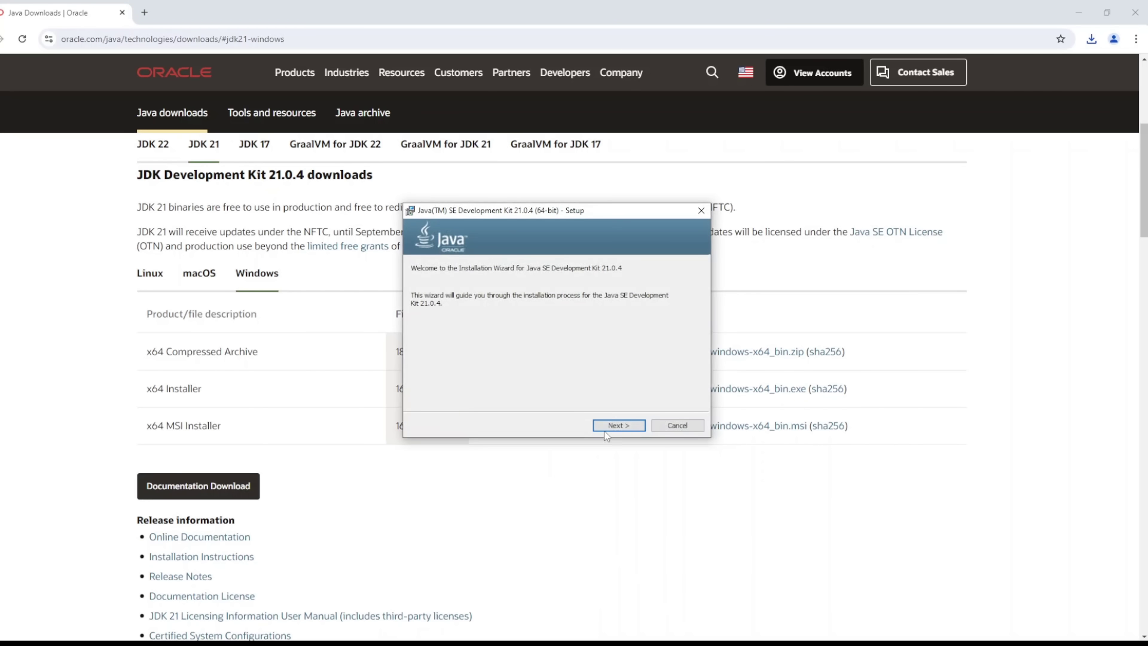
Step: Install JDK 21.0.4 into the default C:\Program Files\Java\jdk-21 folder, then close the wizard
left_click(606, 427)
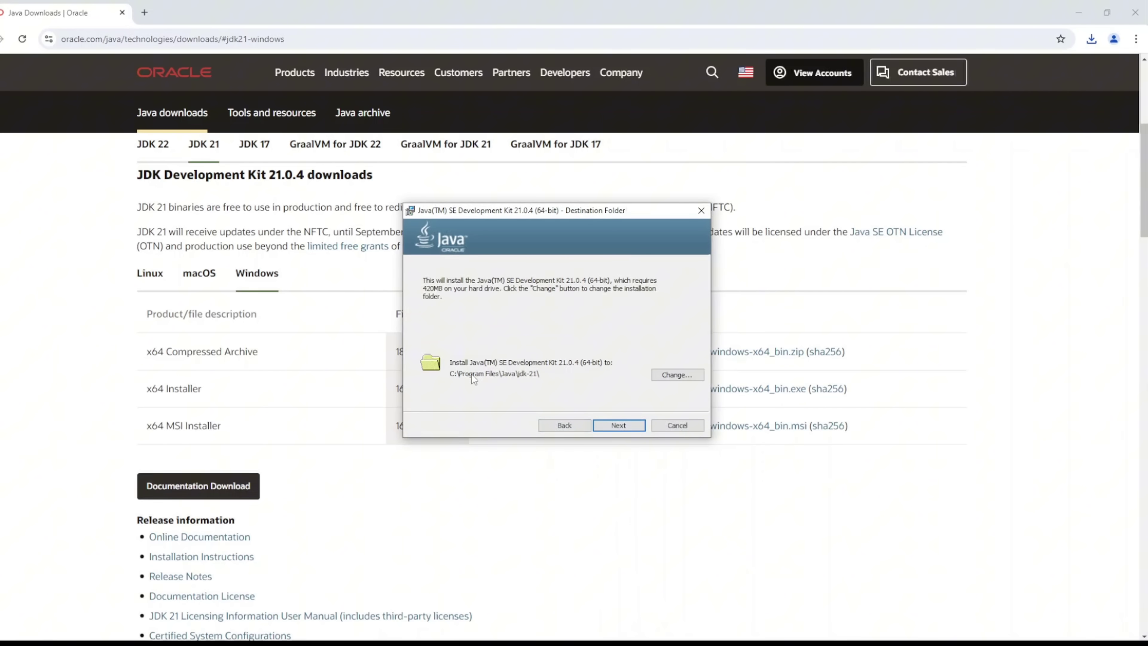
left_click(626, 425)
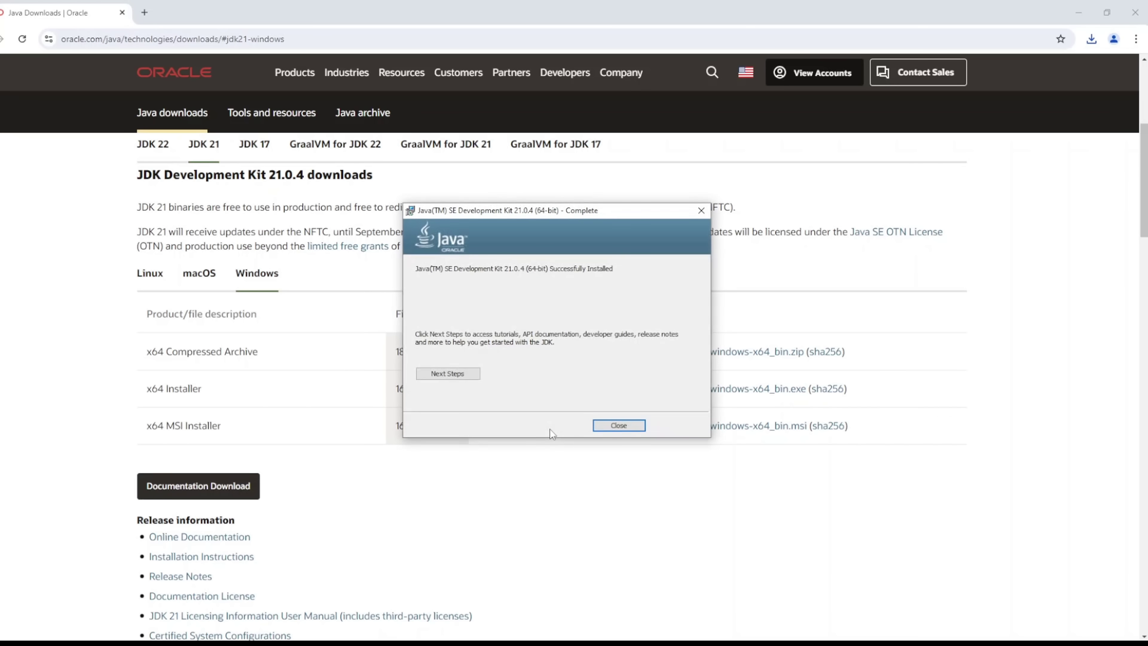
left_click(618, 430)
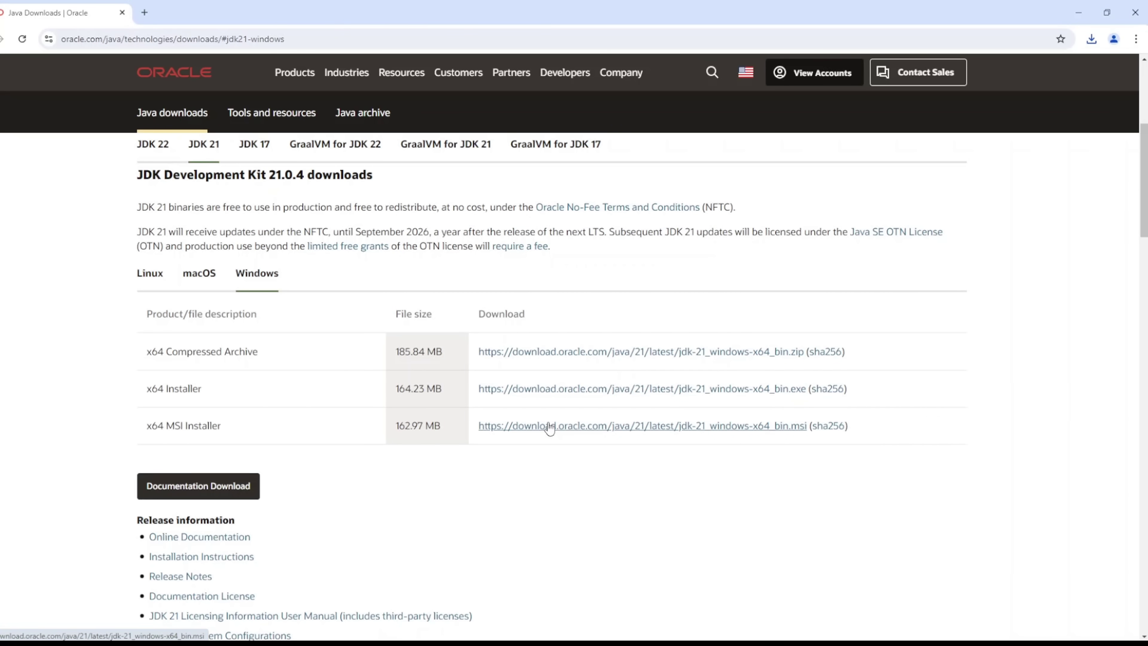
key("super")
type("cmd")
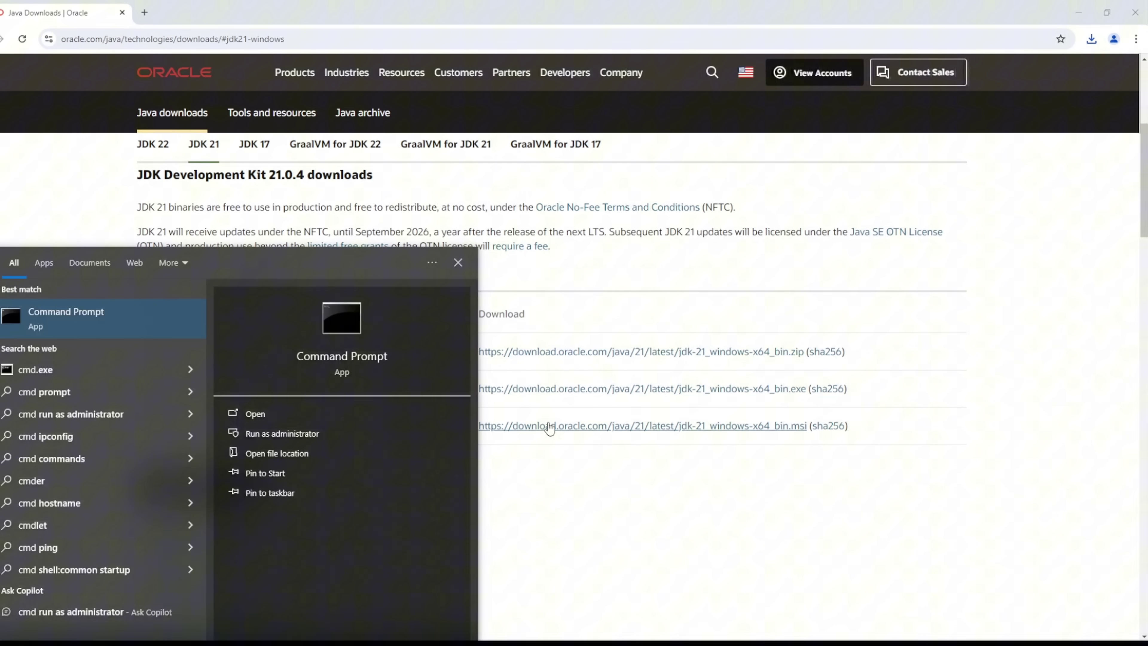
key("Return")
type("jav")
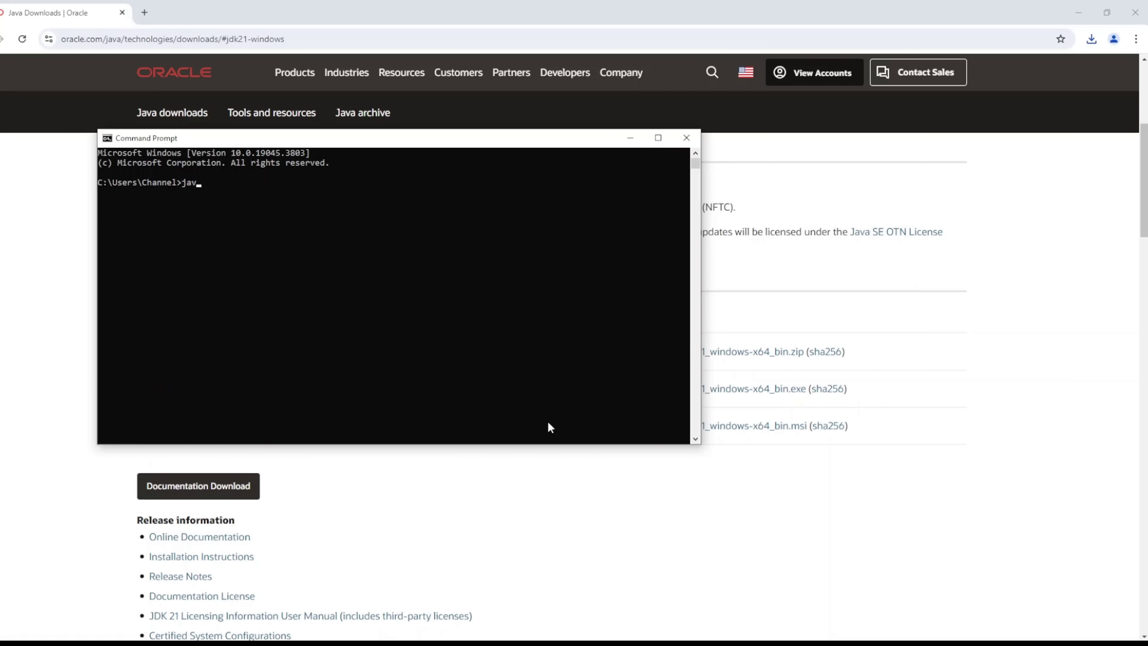
type("a -version")
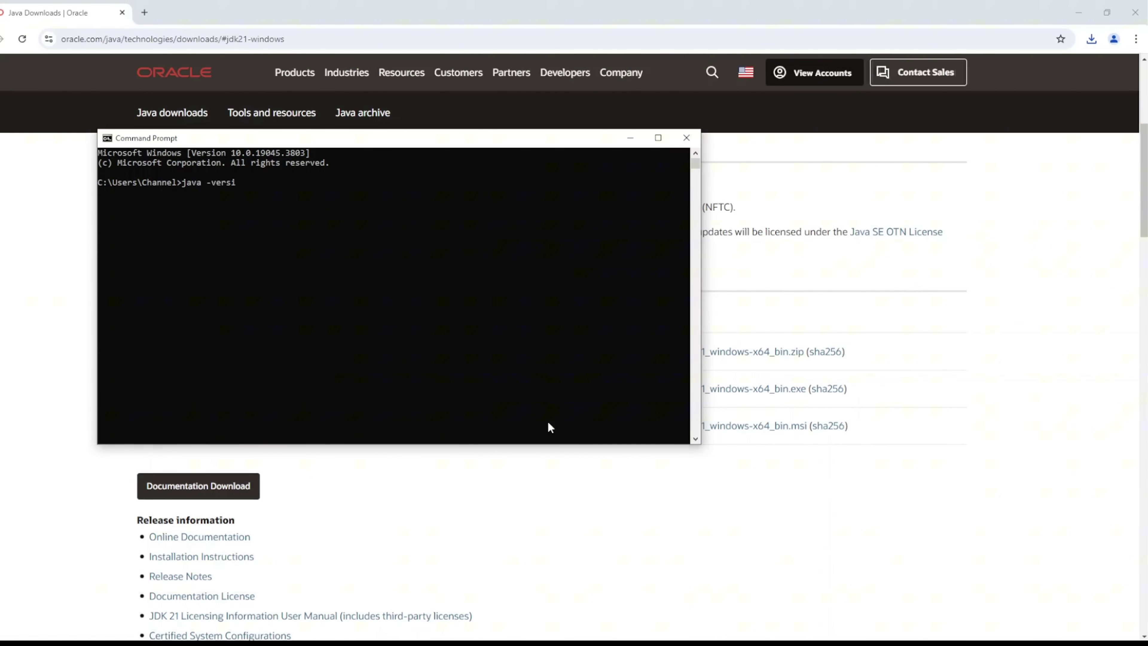
key("Return")
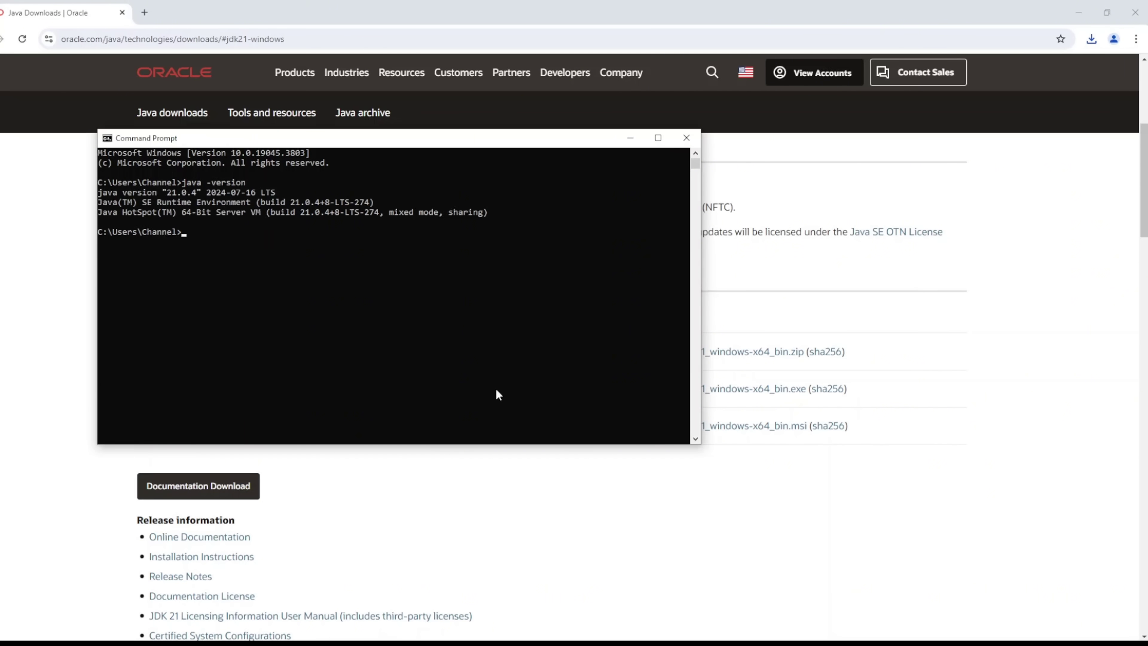
left_click(284, 191)
left_click_drag(166, 193, 93, 194)
left_click(169, 193)
left_click_drag(170, 194, 181, 195)
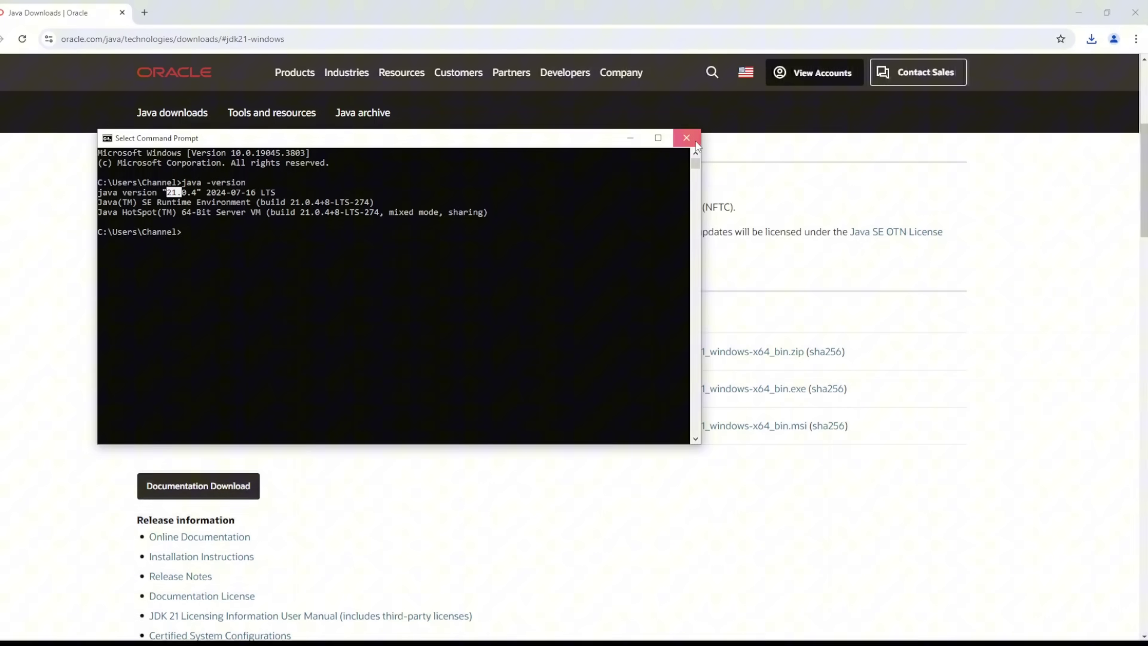
left_click(688, 138)
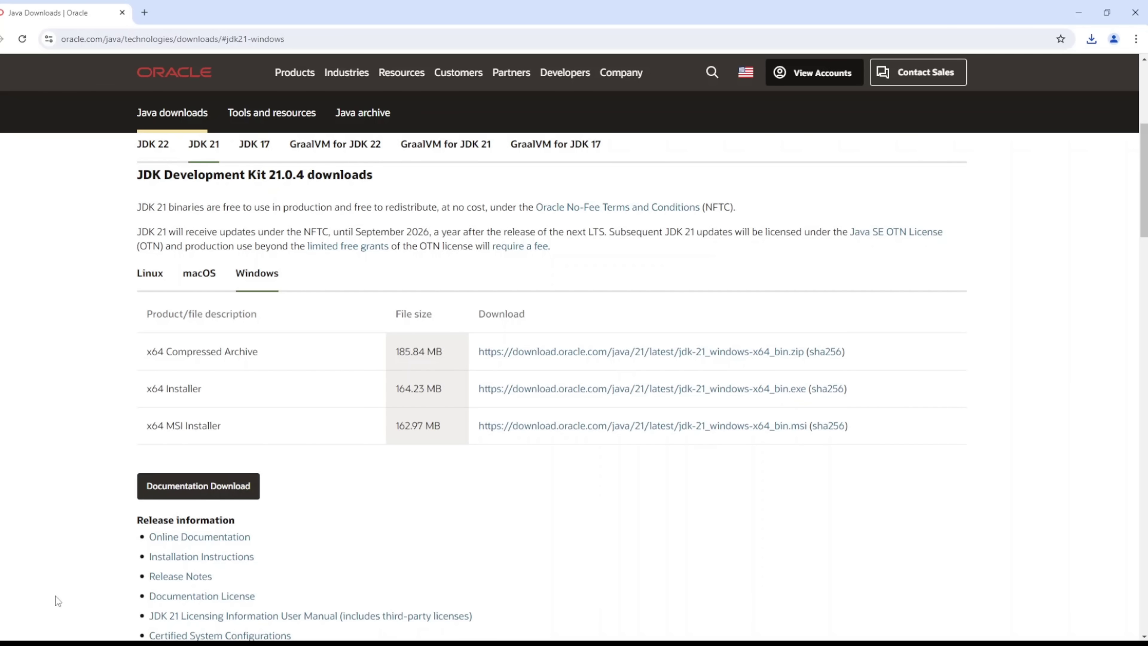
Step: Open the Environment Variables window through an 'env' Start search
key("super")
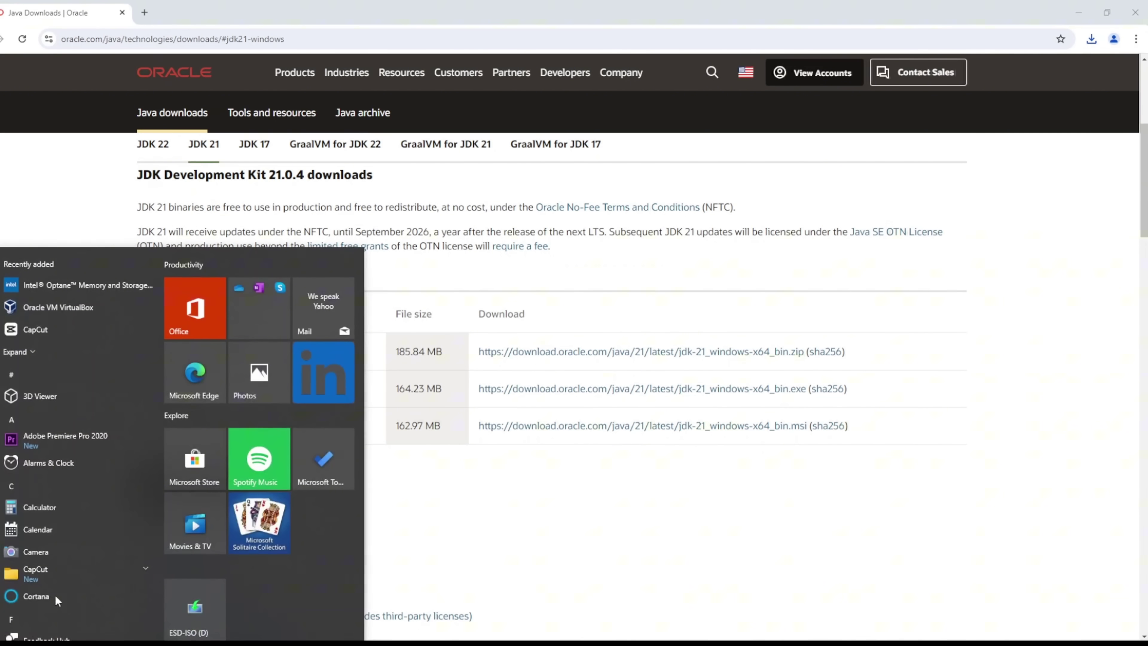
type("env")
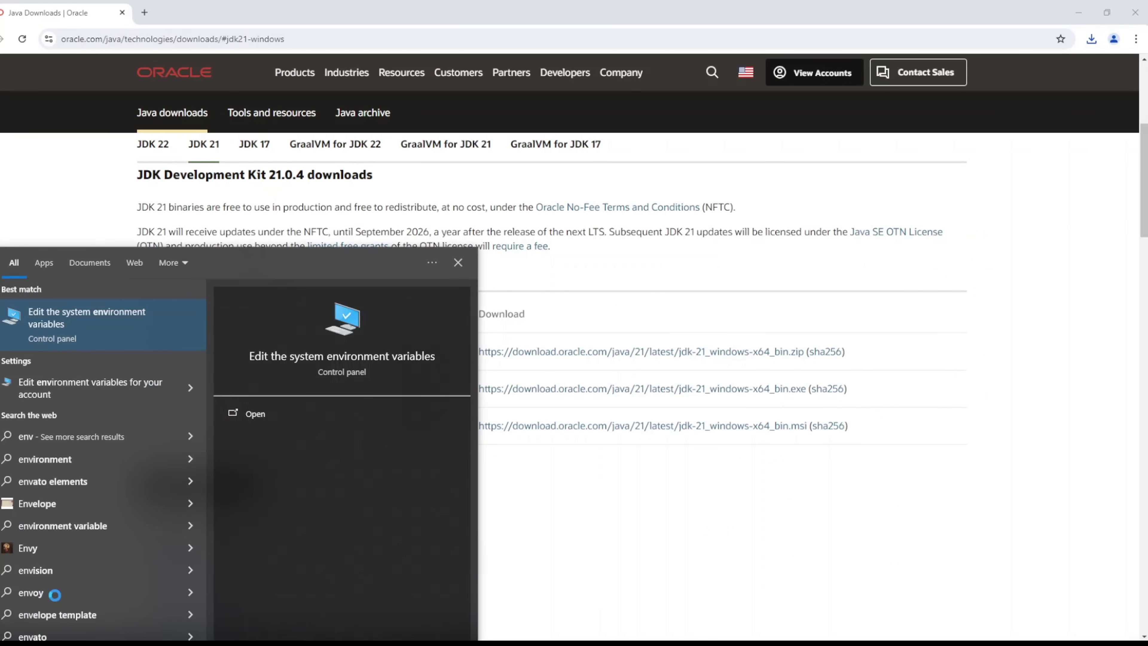
key("Return")
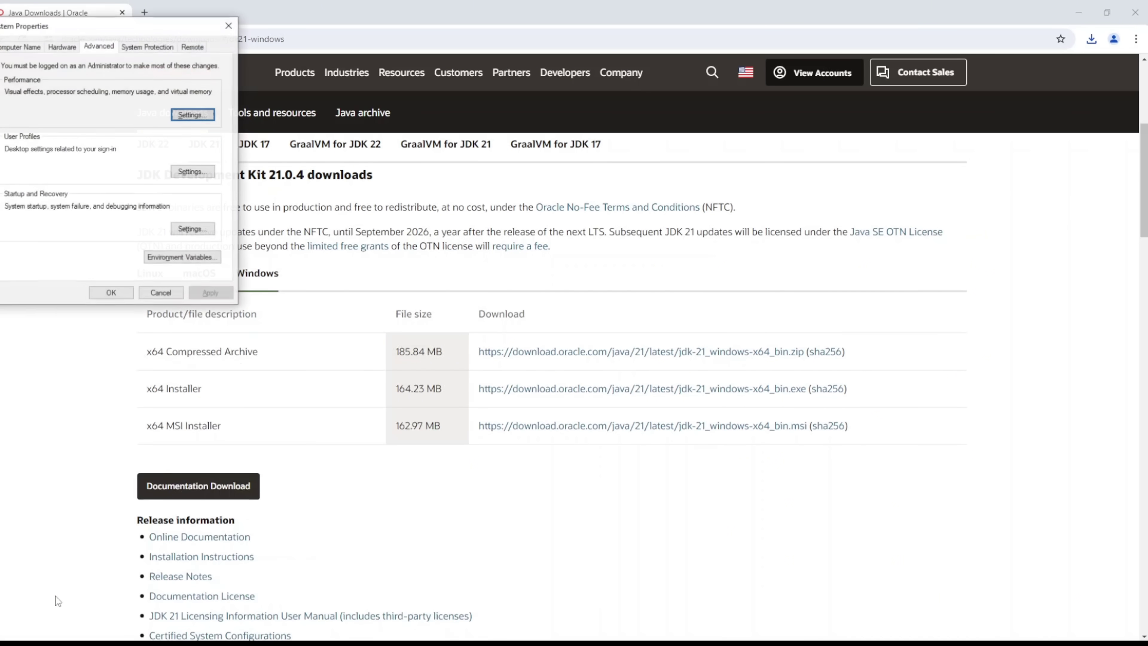
left_click(161, 258)
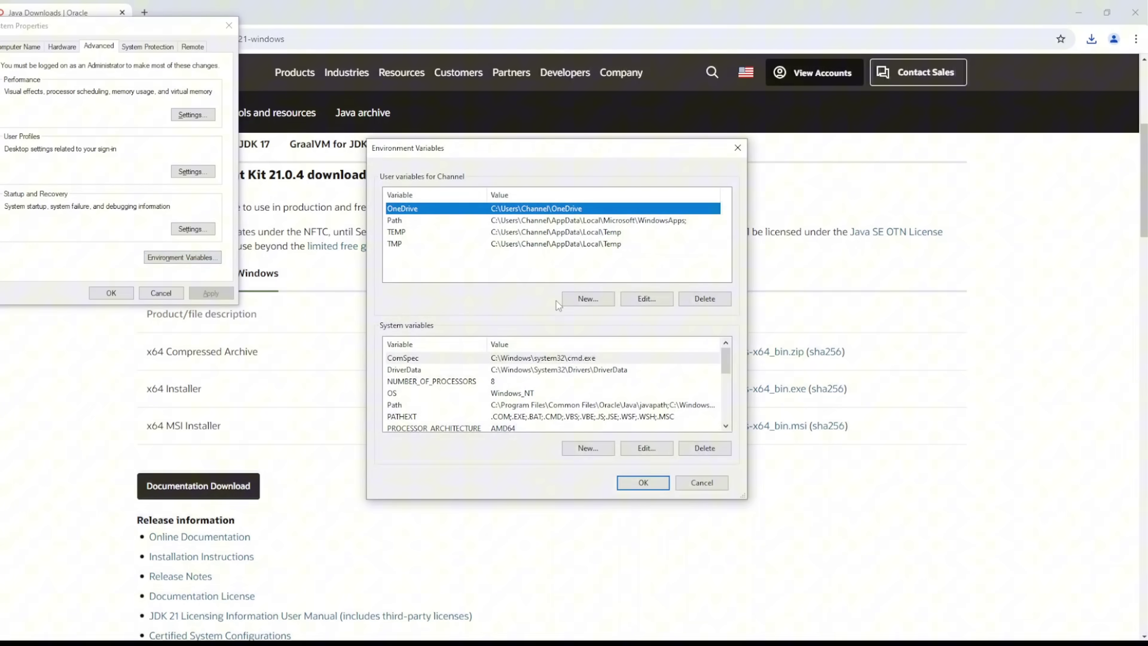
Step: Create a new user variable named JAVA_HOME and browse into Local Disk (C:)
left_click(584, 300)
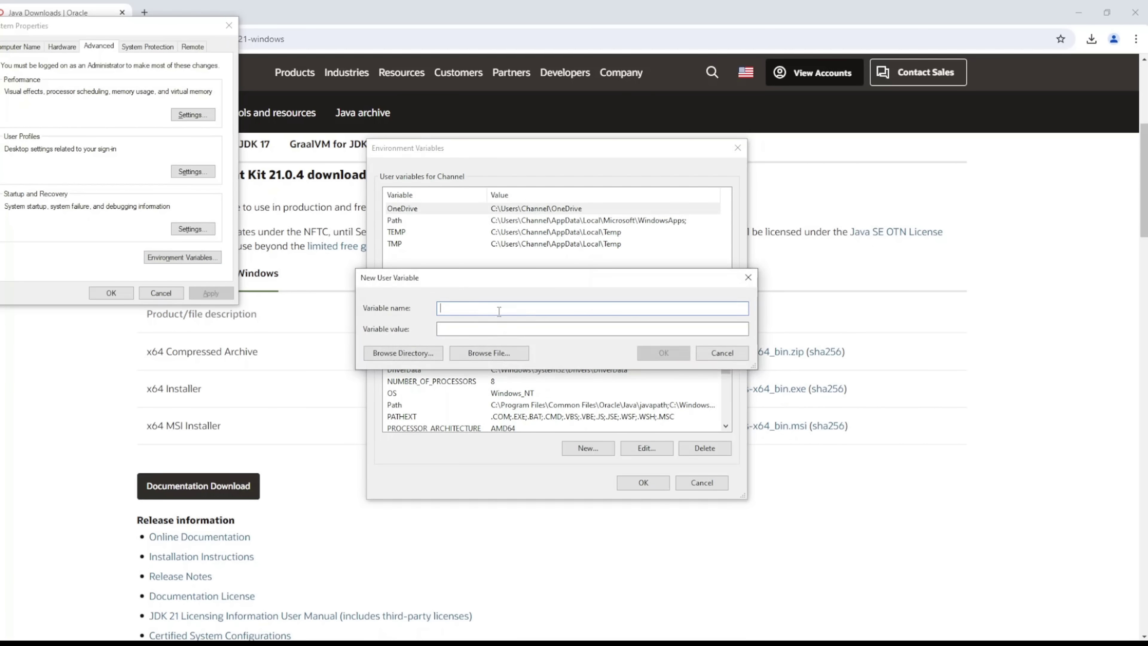
type("JAVA")
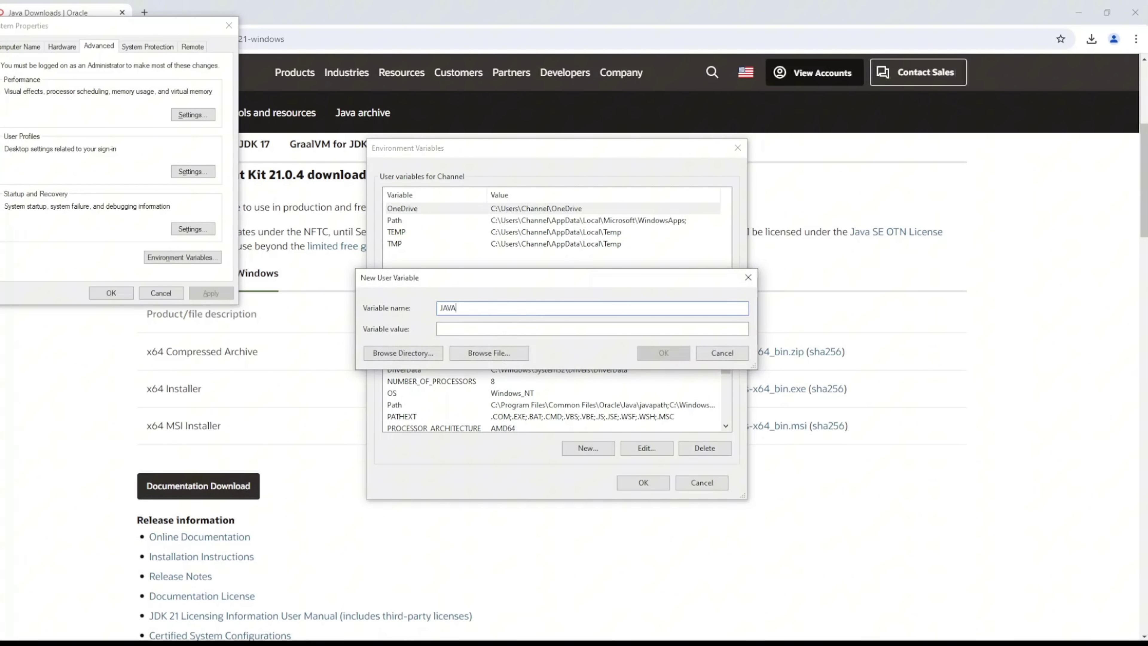
type("_HOM")
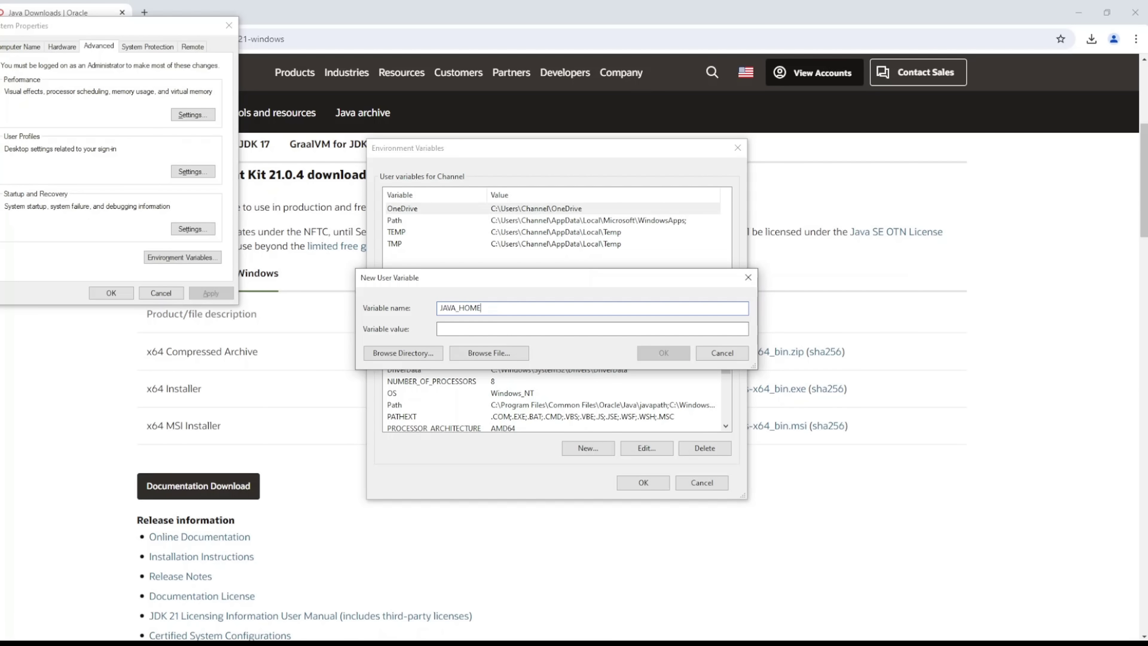
type("E")
left_click(481, 330)
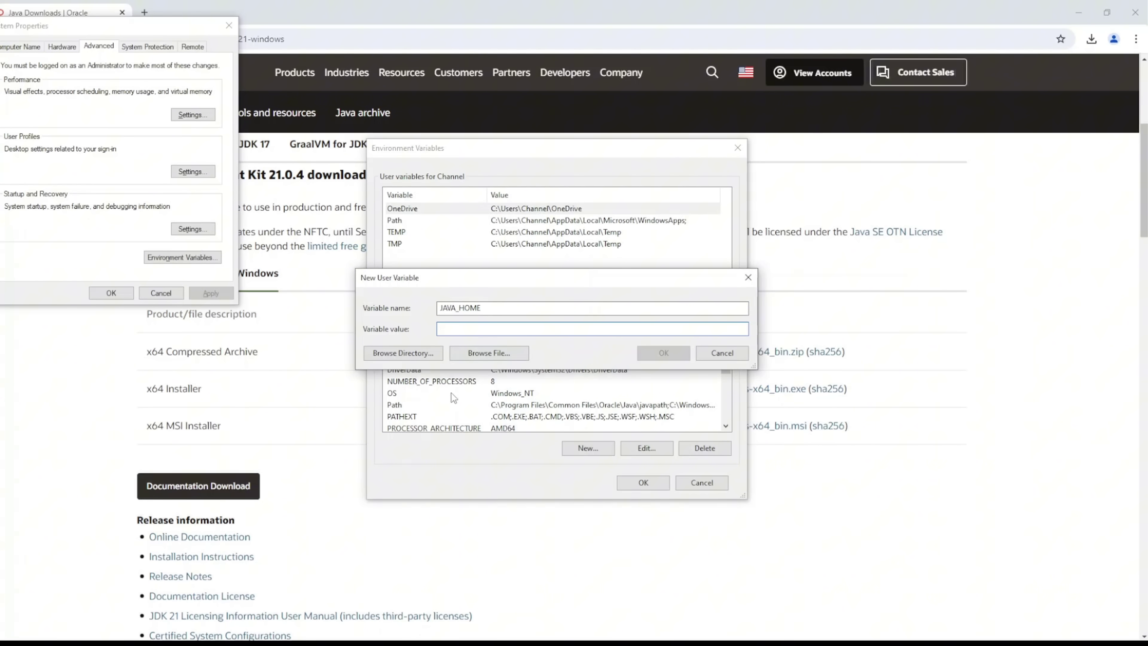
left_click(433, 356)
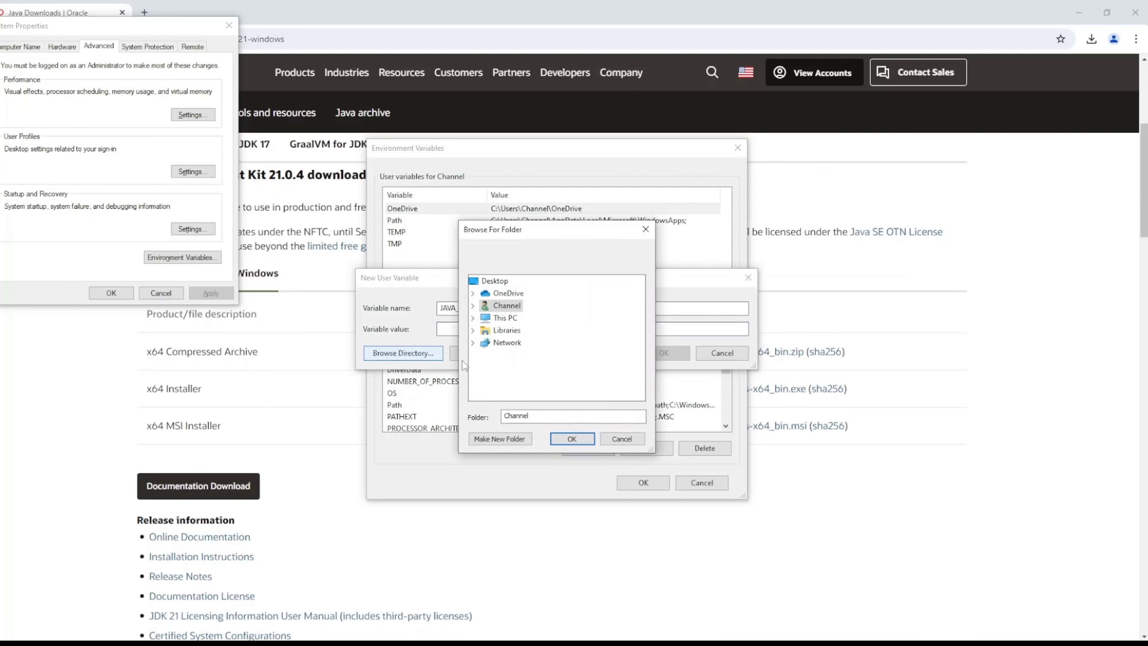
left_click(472, 317)
scroll(497, 380, "down", 2)
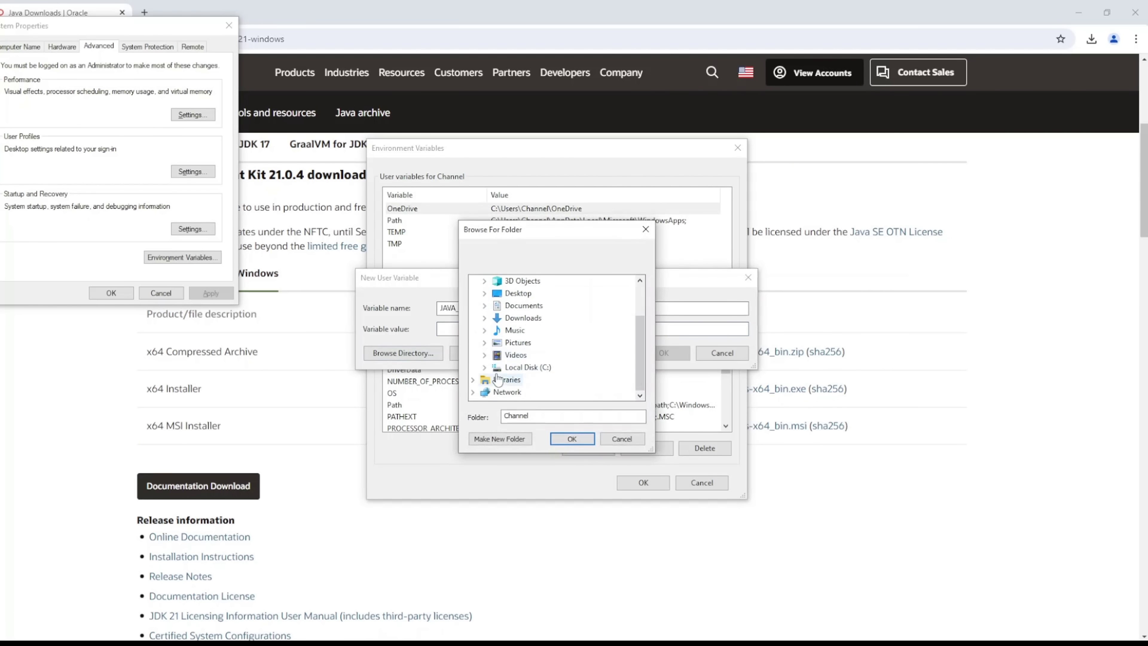
double_click(501, 367)
scroll(502, 373, "down", 1)
scroll(502, 373, "up", 2)
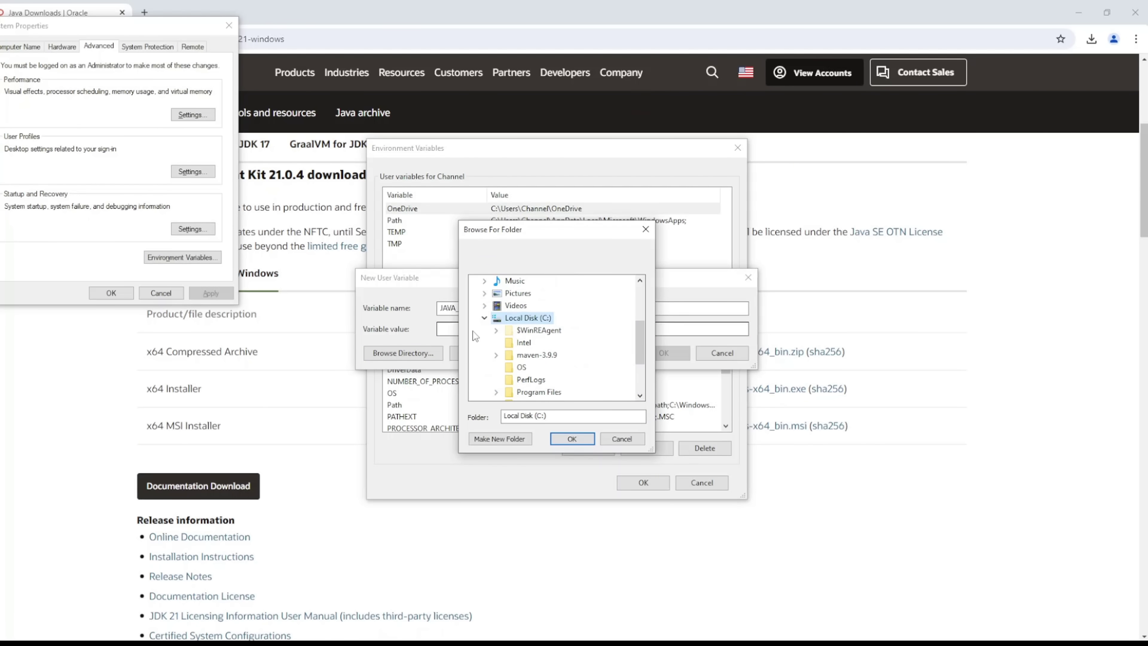
scroll(500, 341, "down", 2)
Step: Set JAVA_HOME's value to C:\Program Files\Java\jdk-21 and save the user variable
left_click(497, 324)
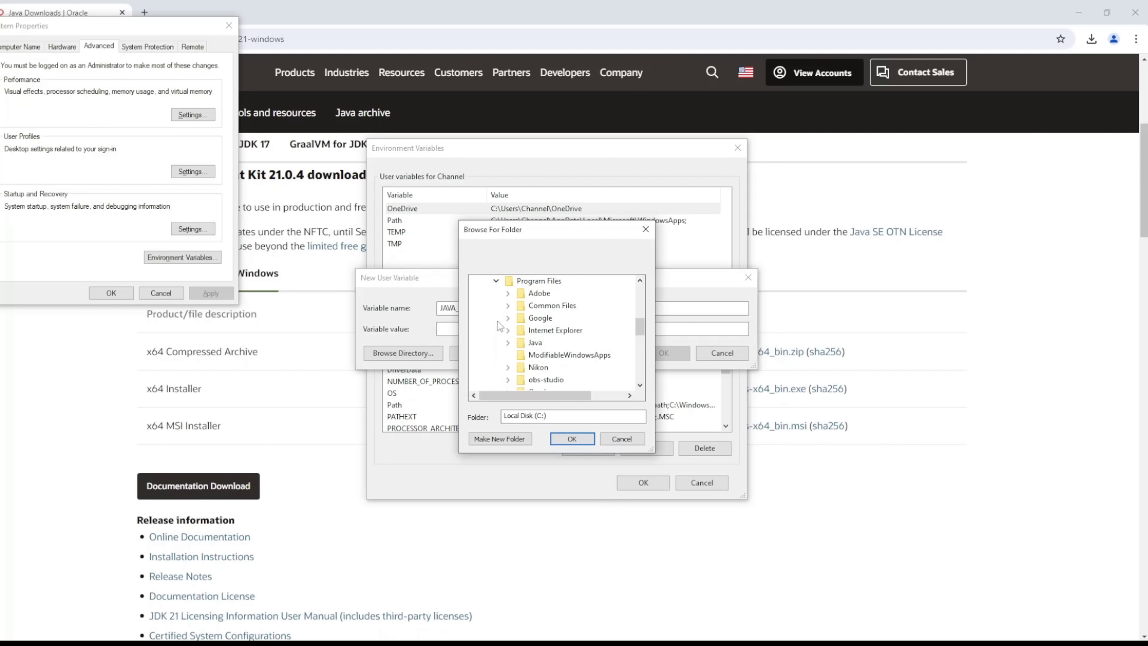
left_click(508, 343)
left_click(519, 355)
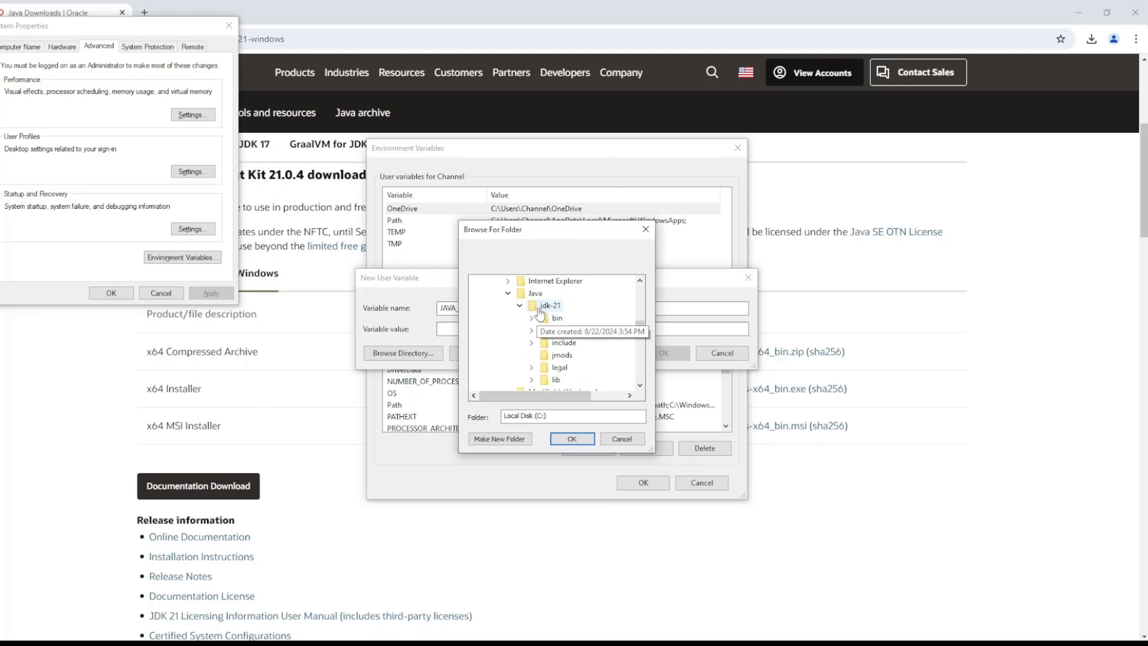
left_click(549, 306)
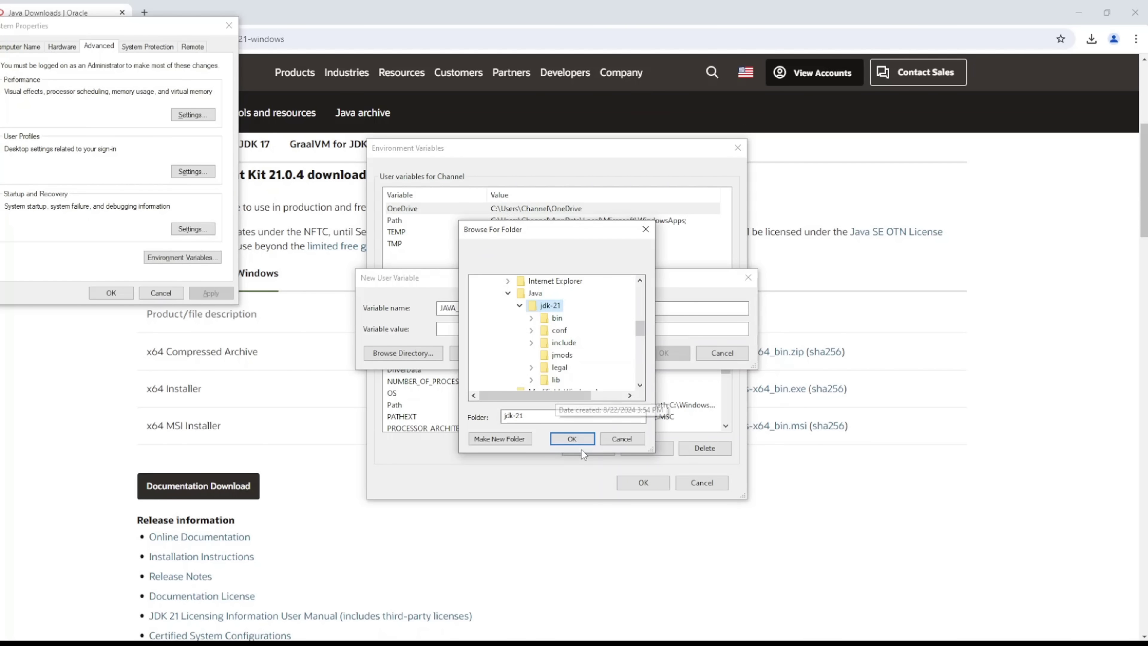
left_click(572, 439)
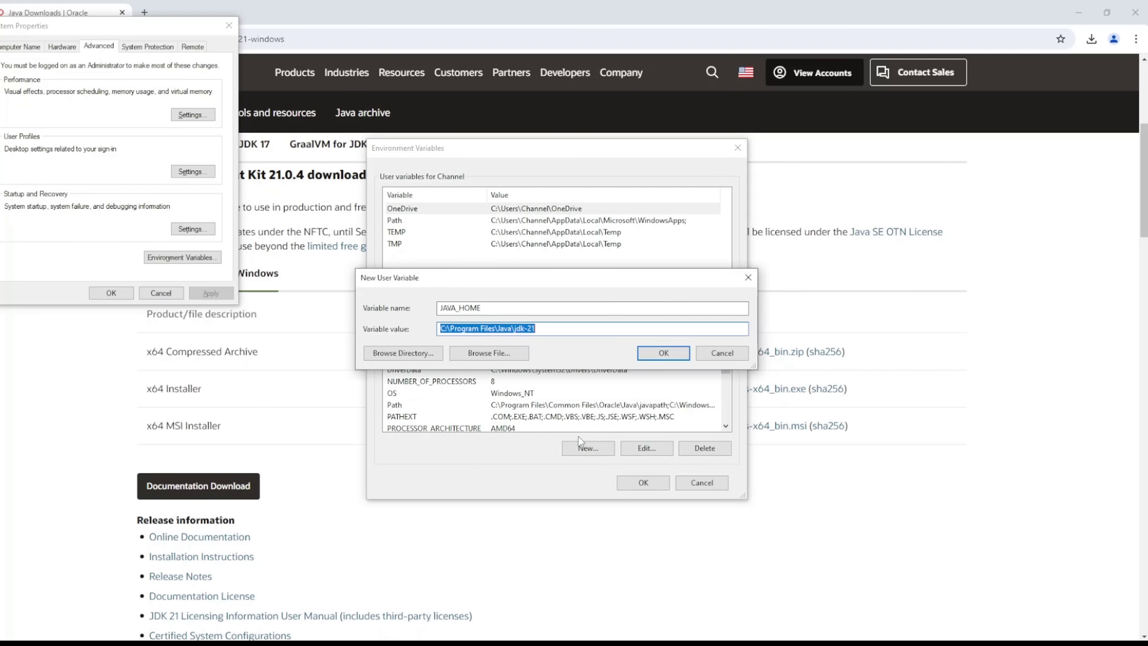
left_click(657, 354)
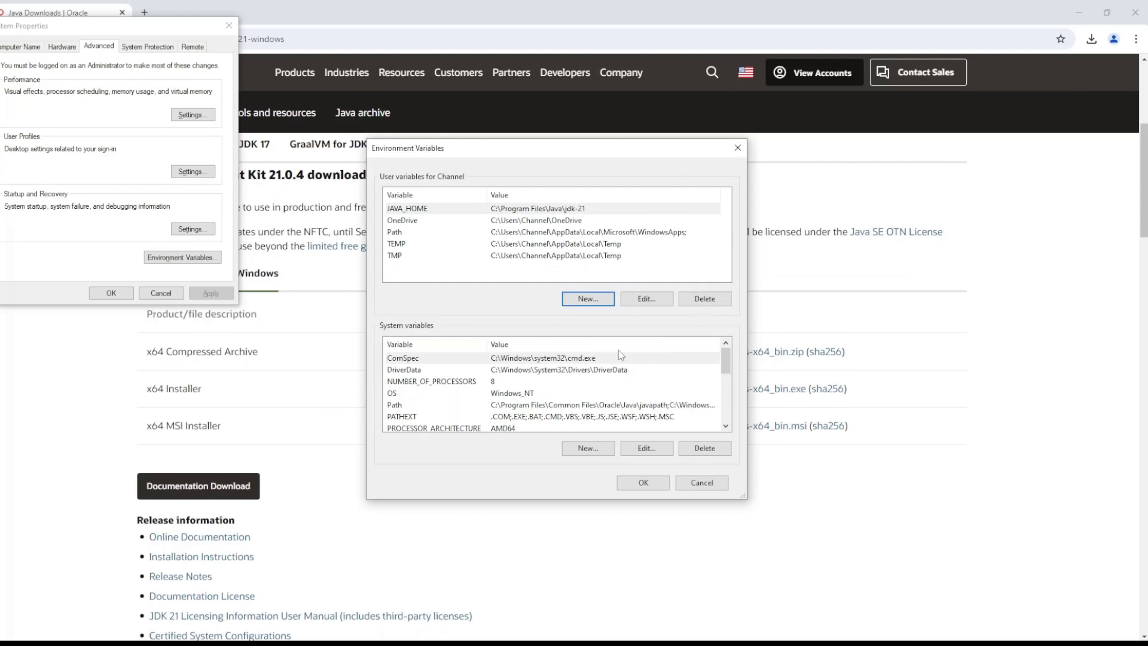
left_click(462, 208)
Step: Append a %JAVA_HOME%\bin entry to the user Path and save it
double_click(409, 232)
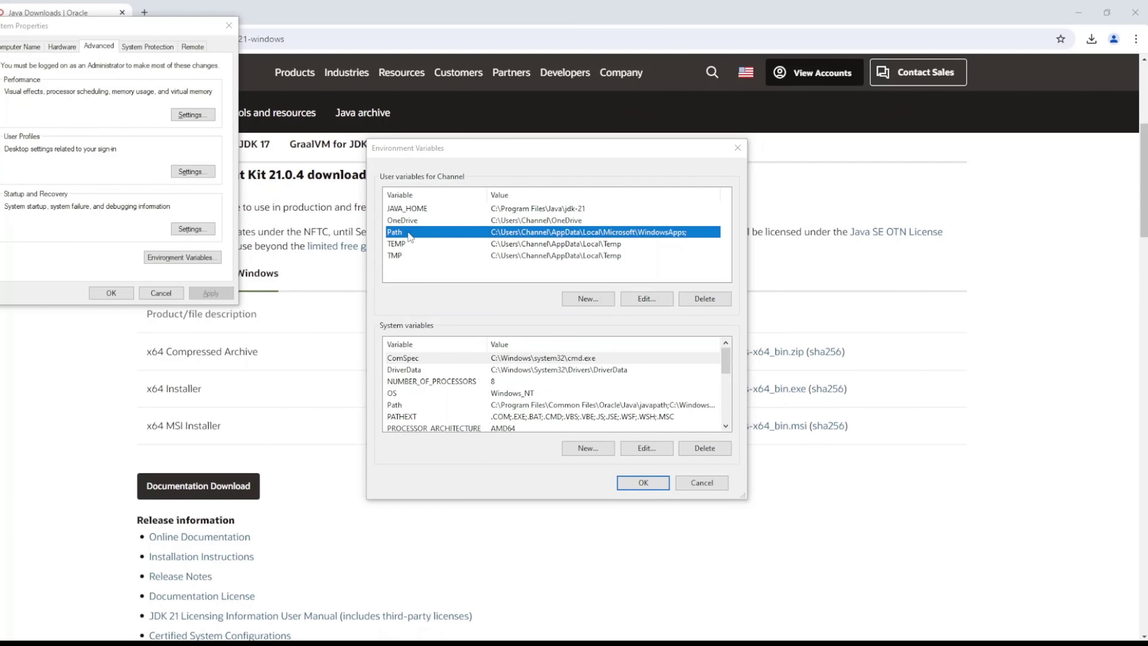
left_click(683, 205)
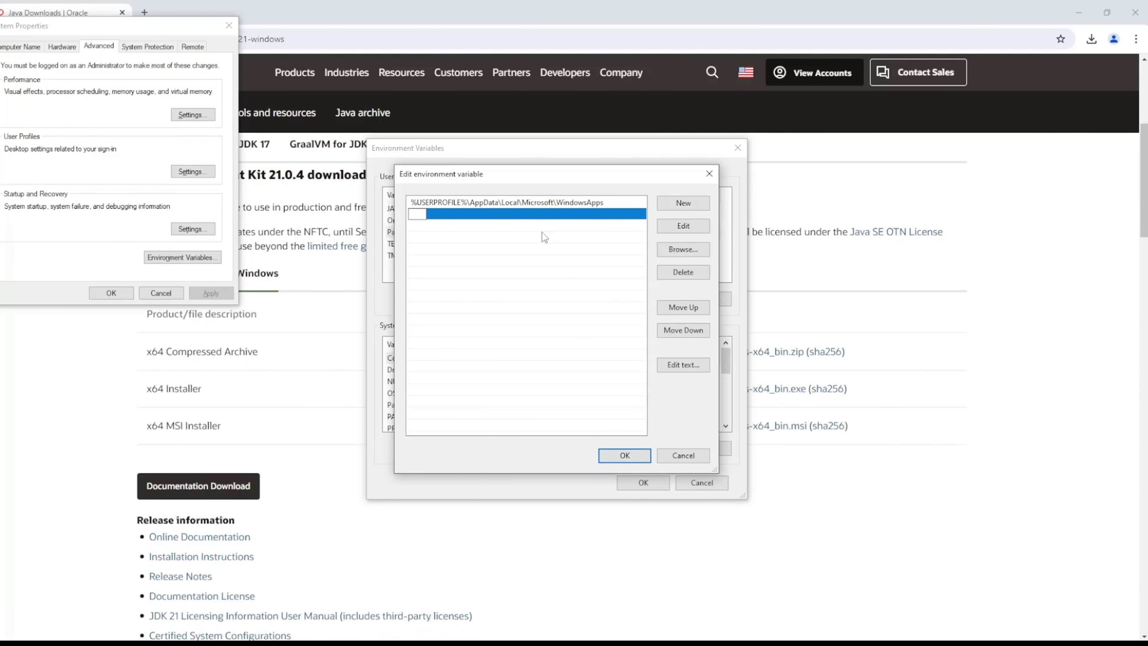
type("%JAVA")
key("BackSpace")
key("BackSpace")
key("BackSpace")
key("BackSpace")
type("JAVA_HOME%\\bin")
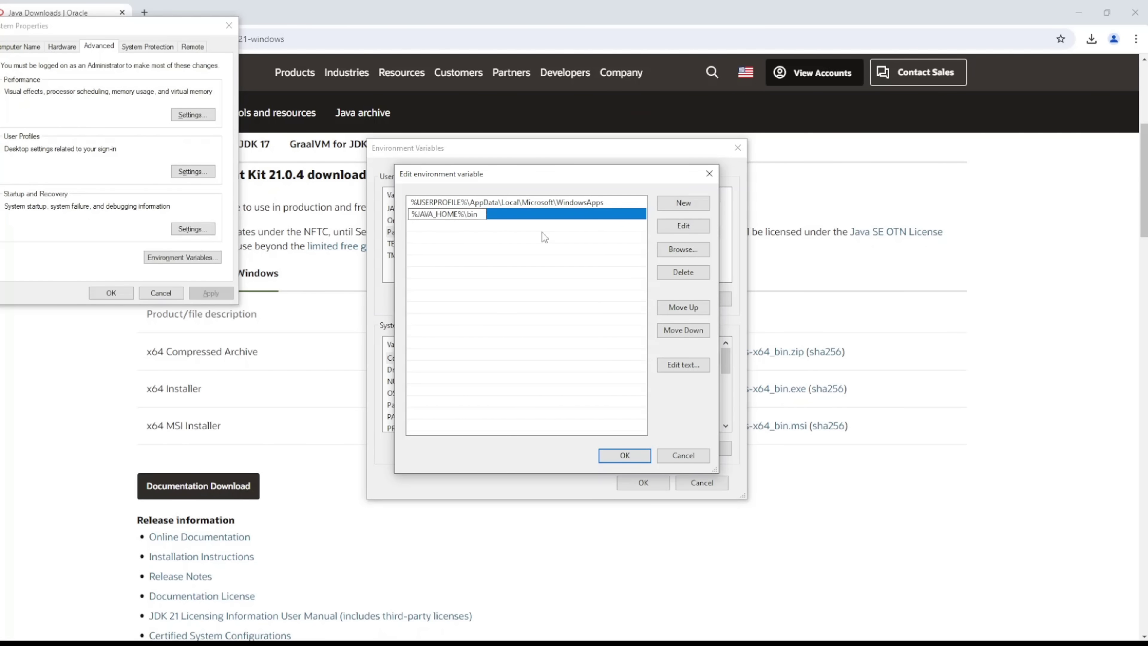
key("Return")
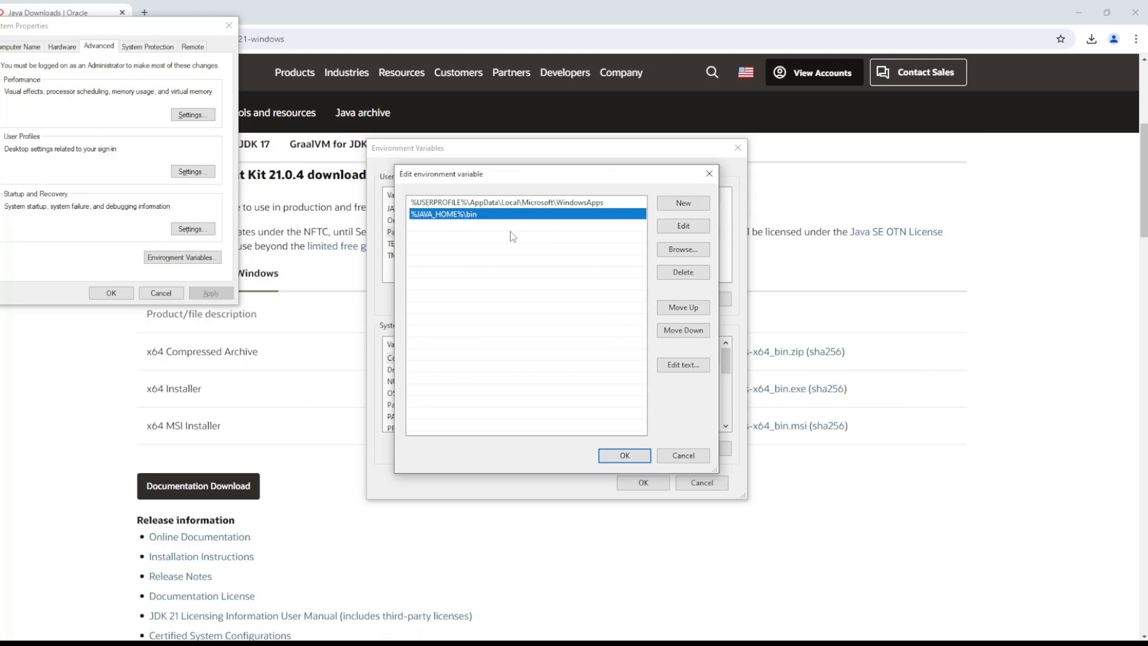
left_click(625, 456)
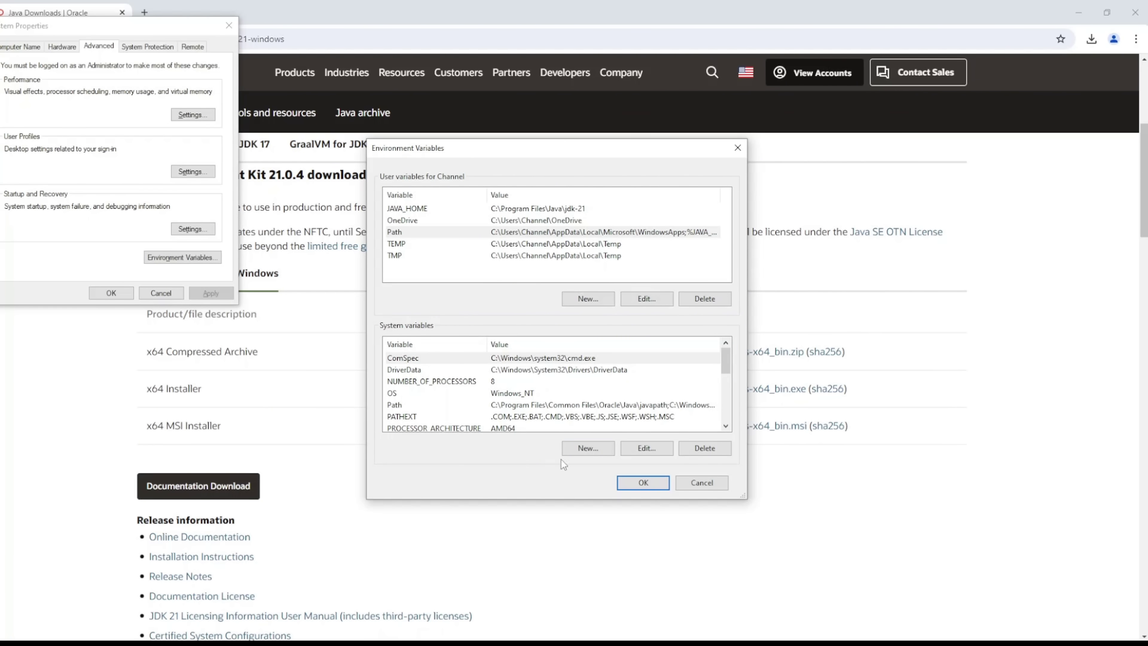
Step: Create system variable JAVA_HOME with the browsed folder C:\Program Files\Java\jdk-21 as value
left_click(581, 447)
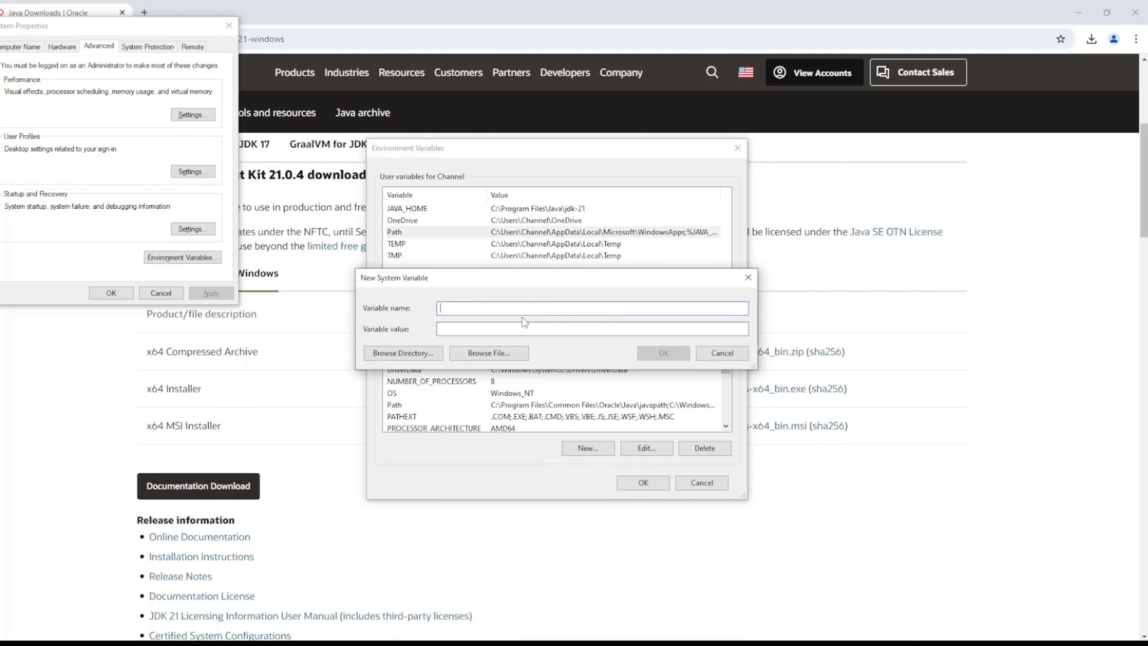
type("JAVA_HOME")
key("Tab")
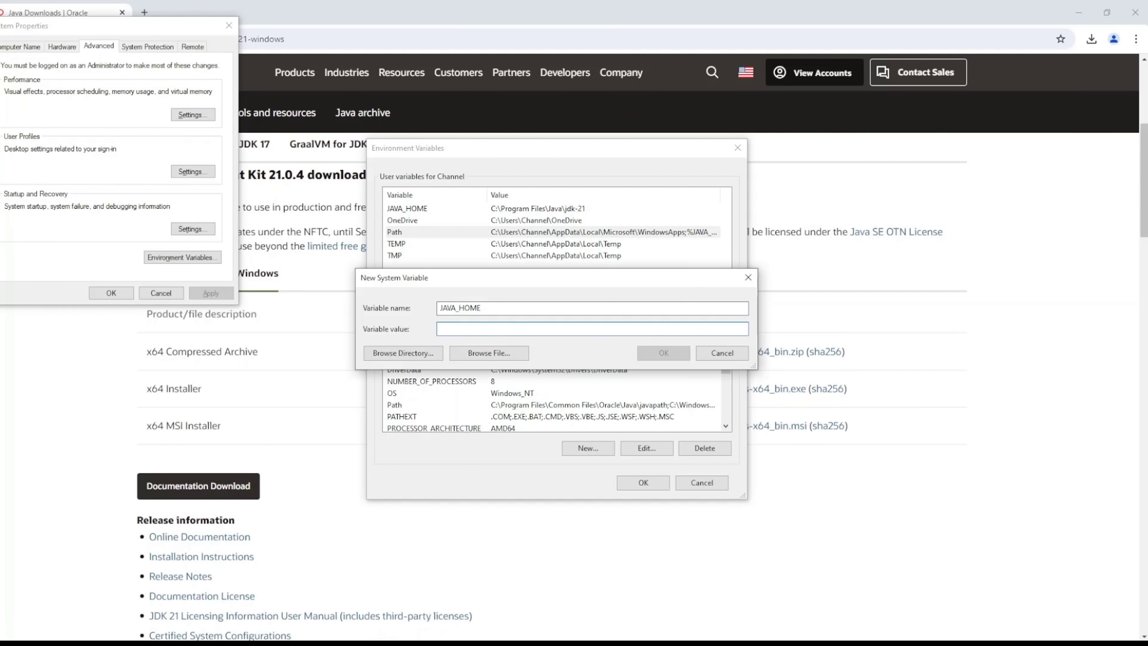
left_click(428, 355)
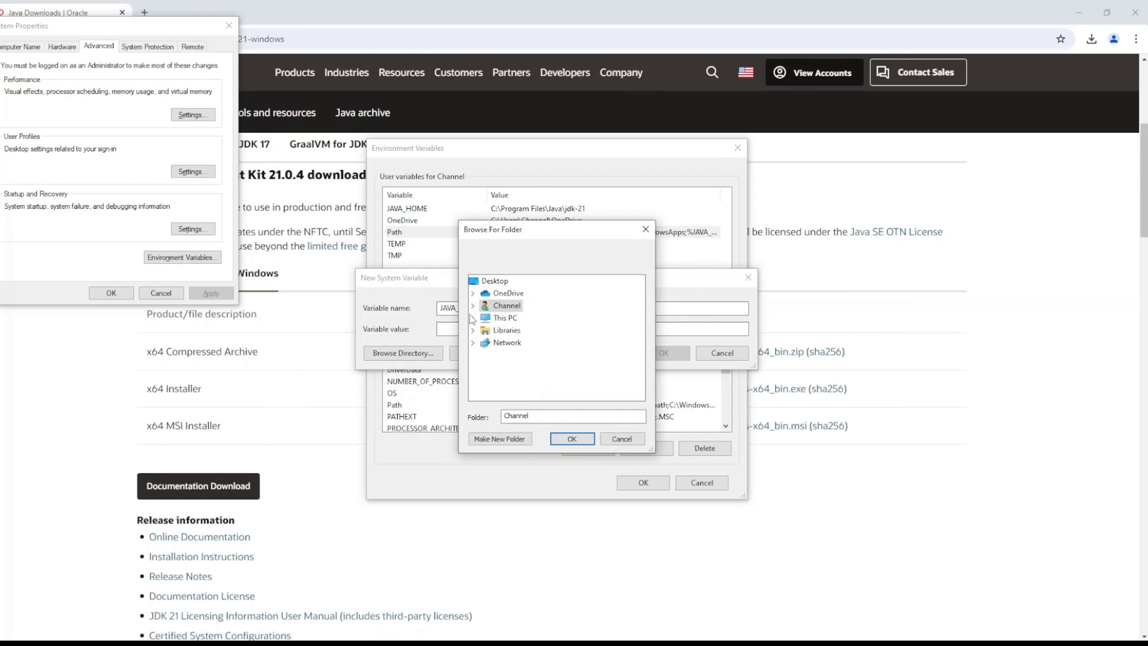
left_click(472, 317)
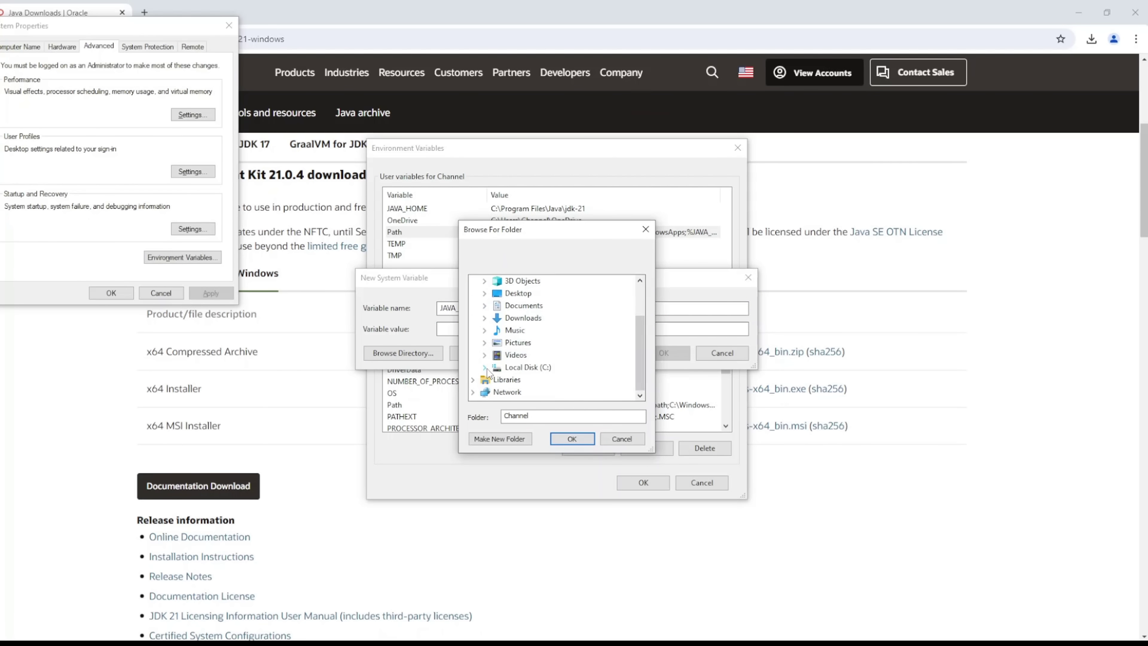
left_click(485, 374)
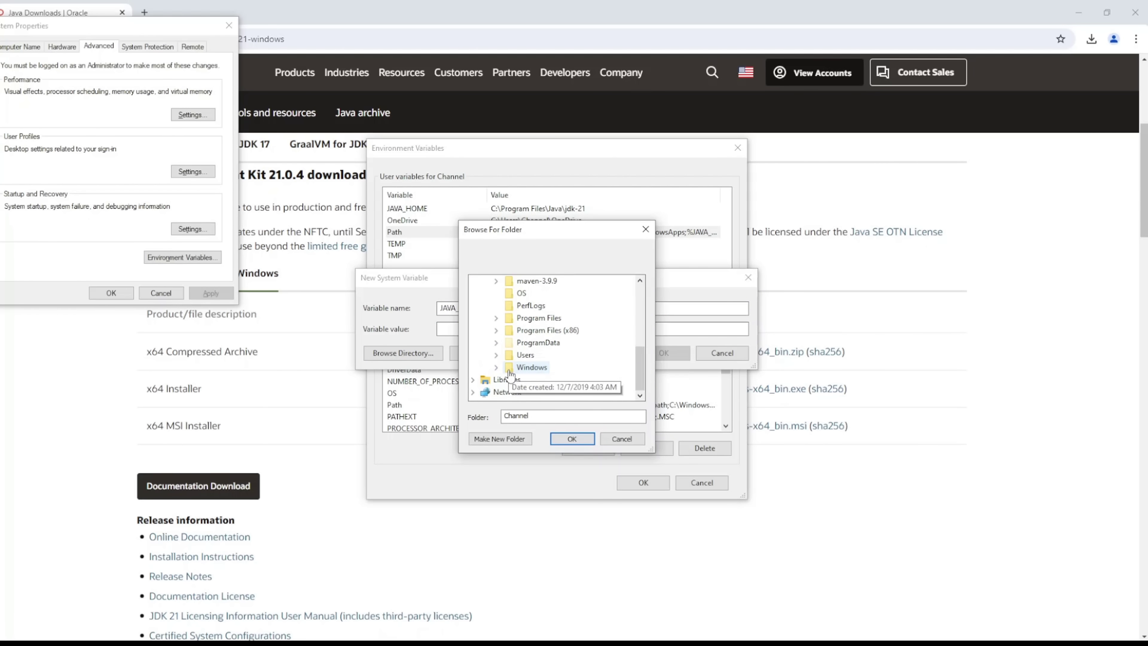
left_click(497, 318)
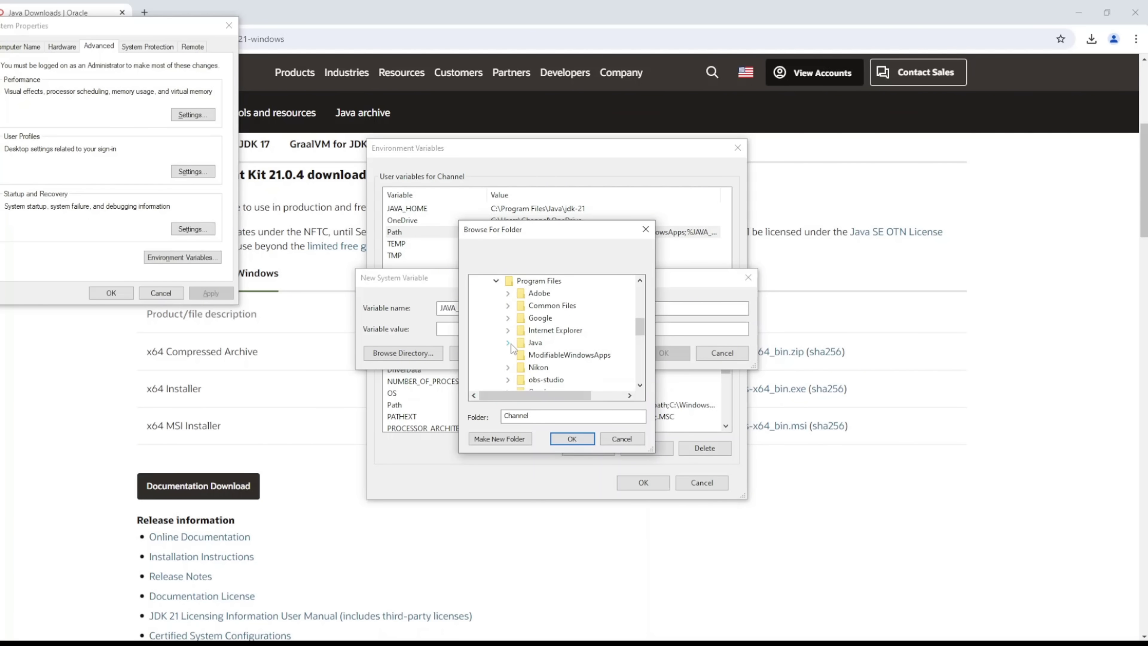
scroll(513, 338, "up", 1)
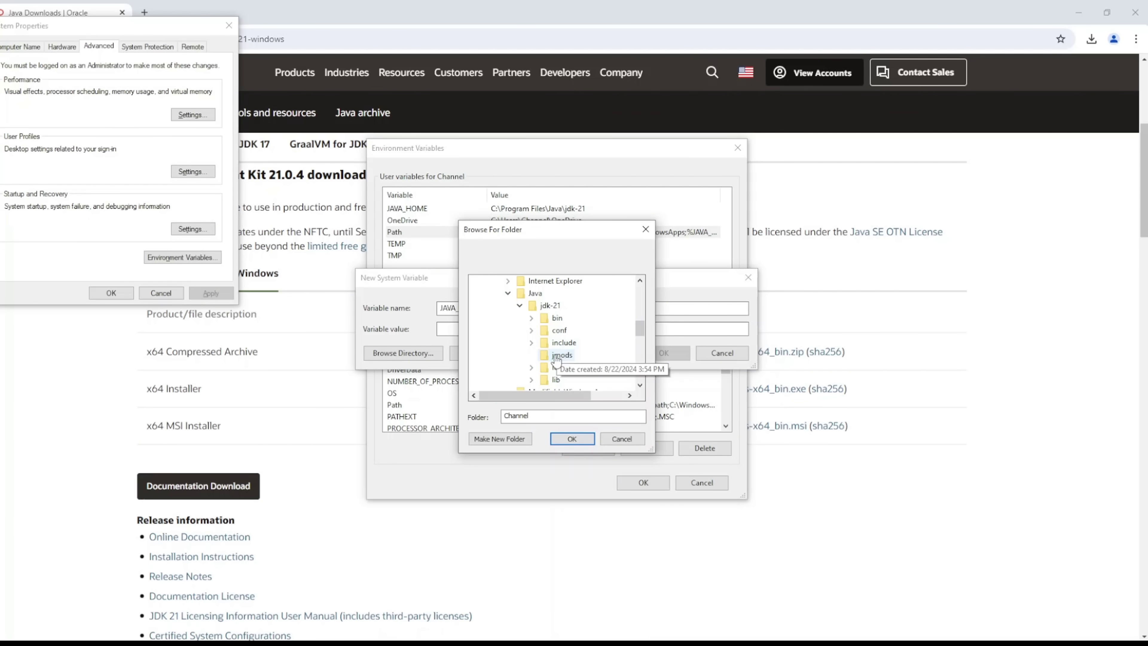
left_click(550, 306)
left_click(572, 439)
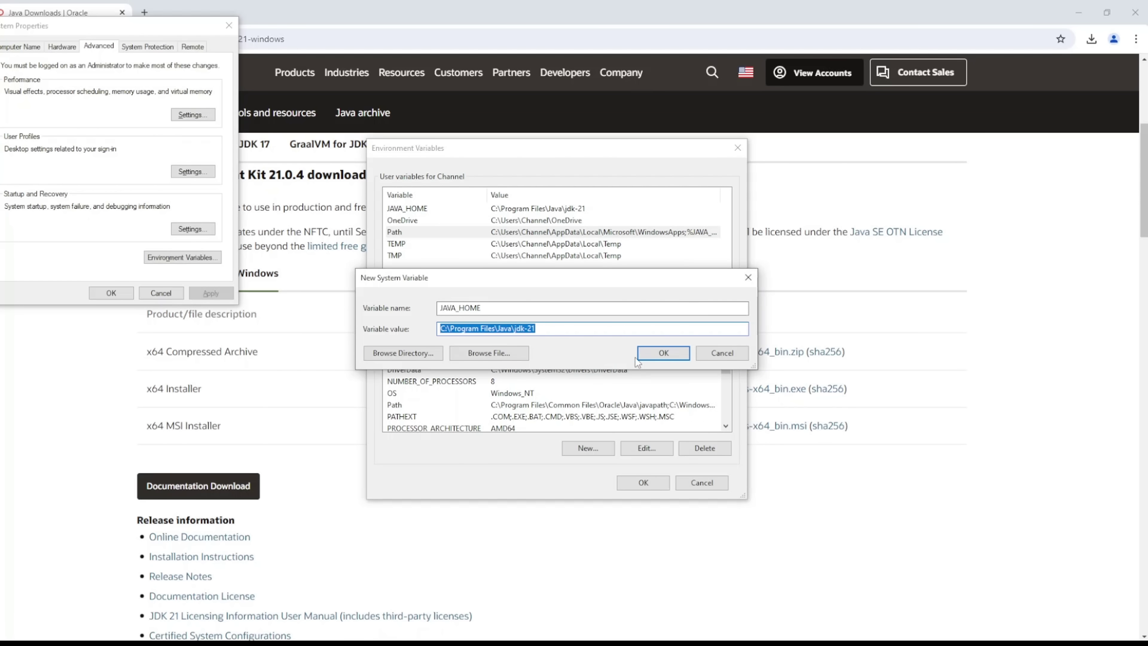
left_click(653, 356)
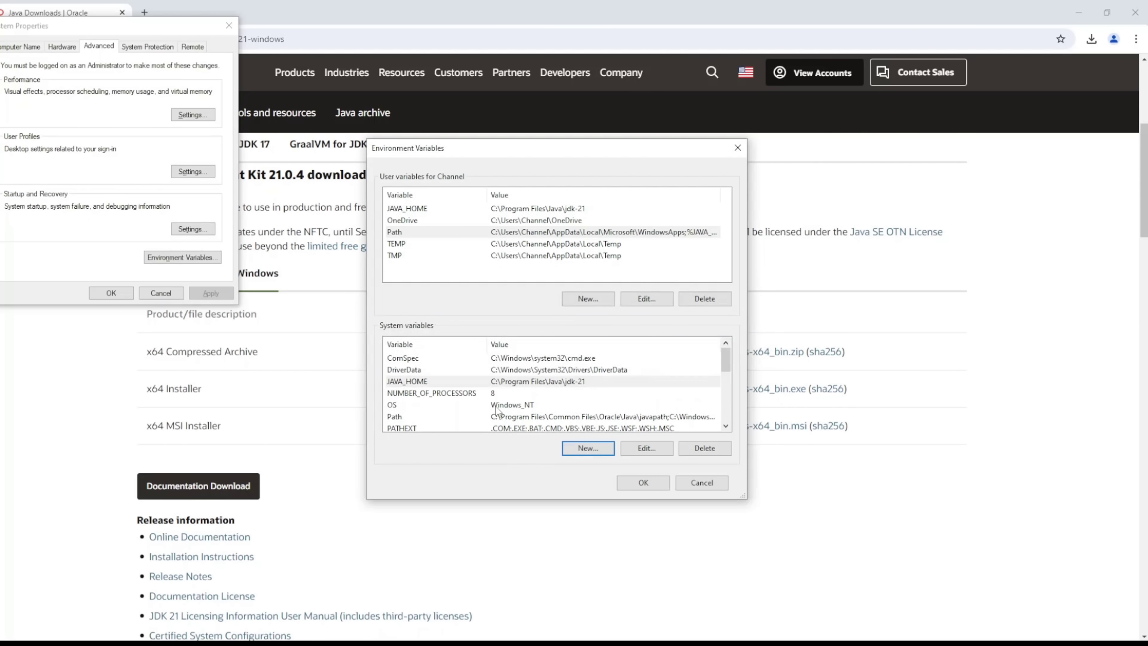
Step: Add a %JAVA_HOME%\bin entry to the system Path and save all environment variable changes
left_click(442, 414)
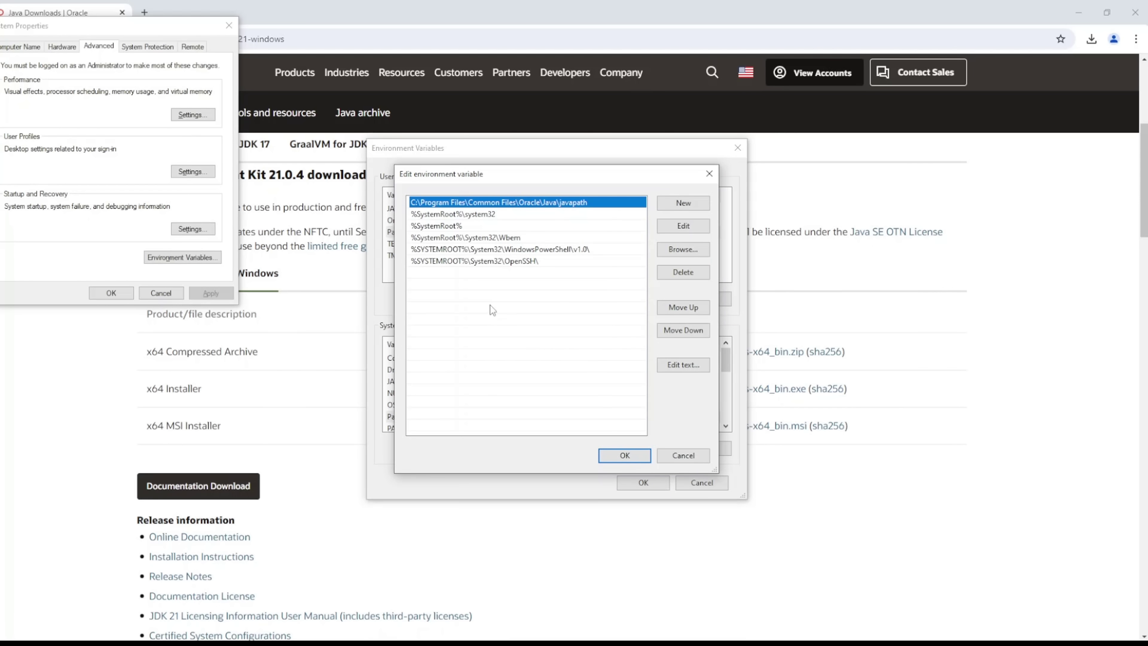
left_click(683, 204)
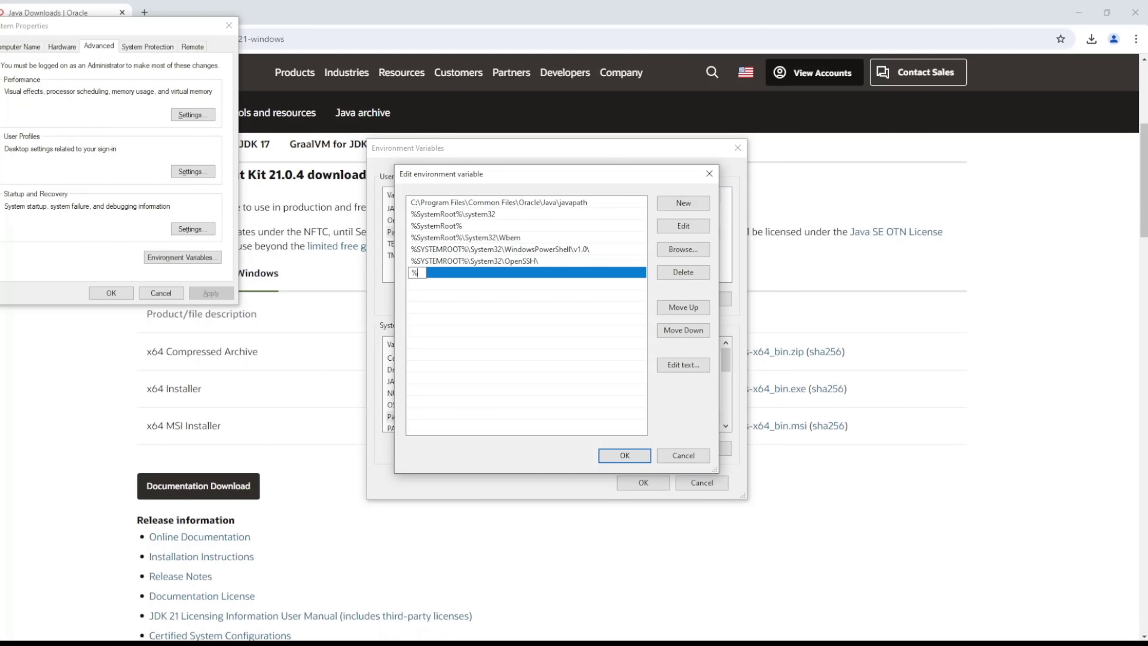
type("%JAVA_HOME%\\bin")
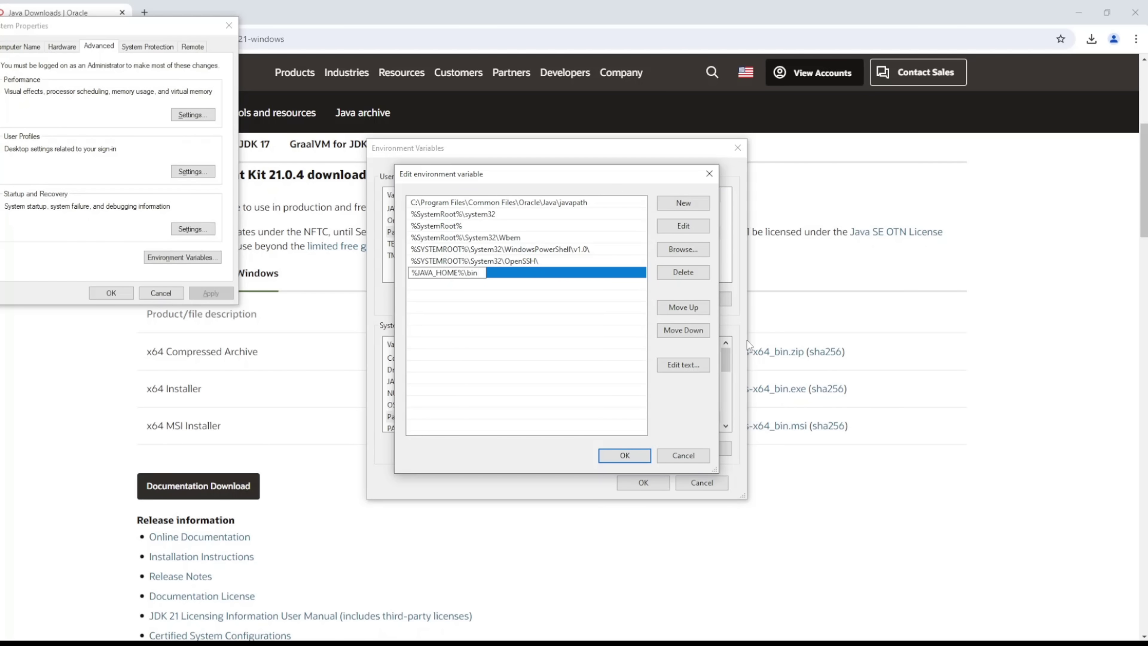
left_click(624, 457)
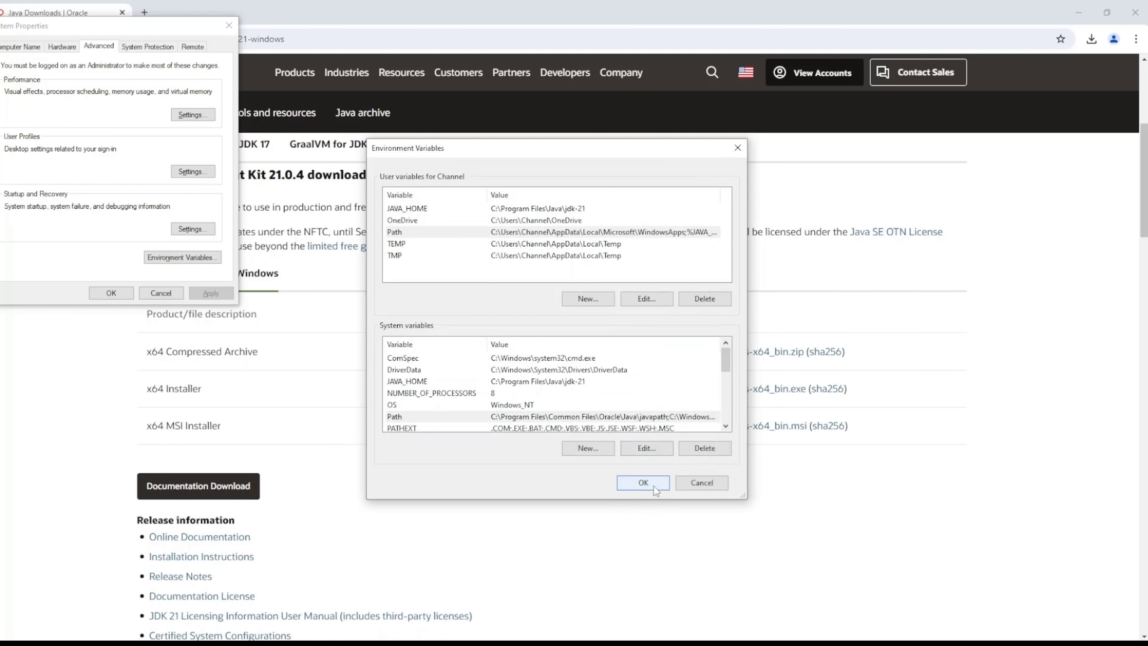
left_click(637, 482)
Step: Close System Properties and launch Command Prompt via a 'cmd' search
left_click(104, 294)
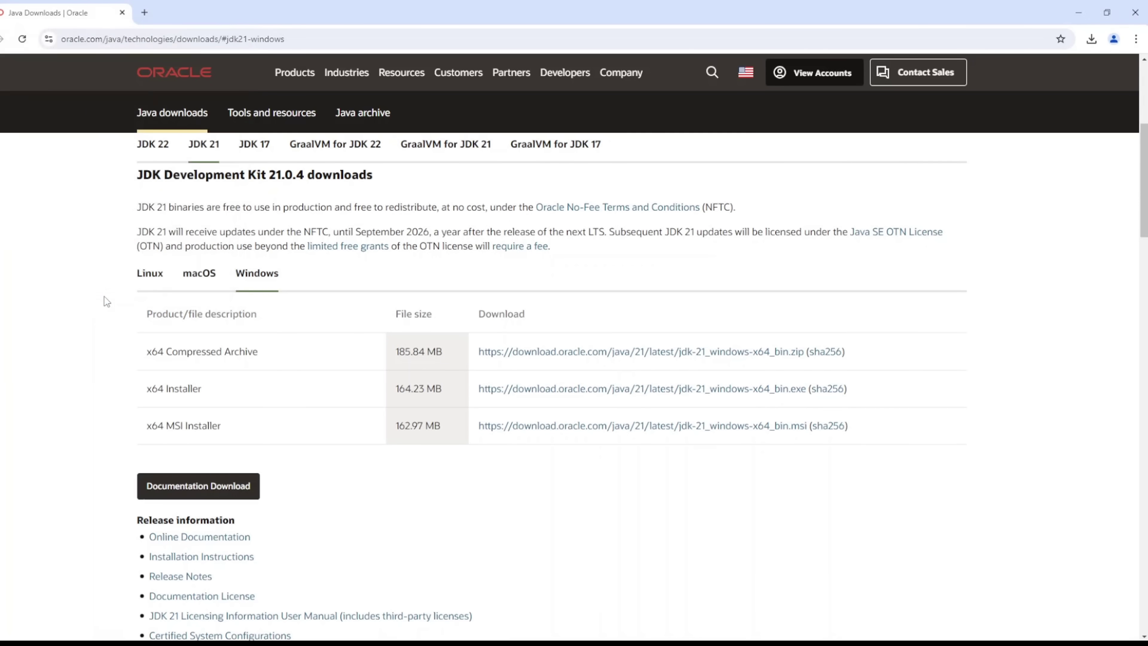
key("super")
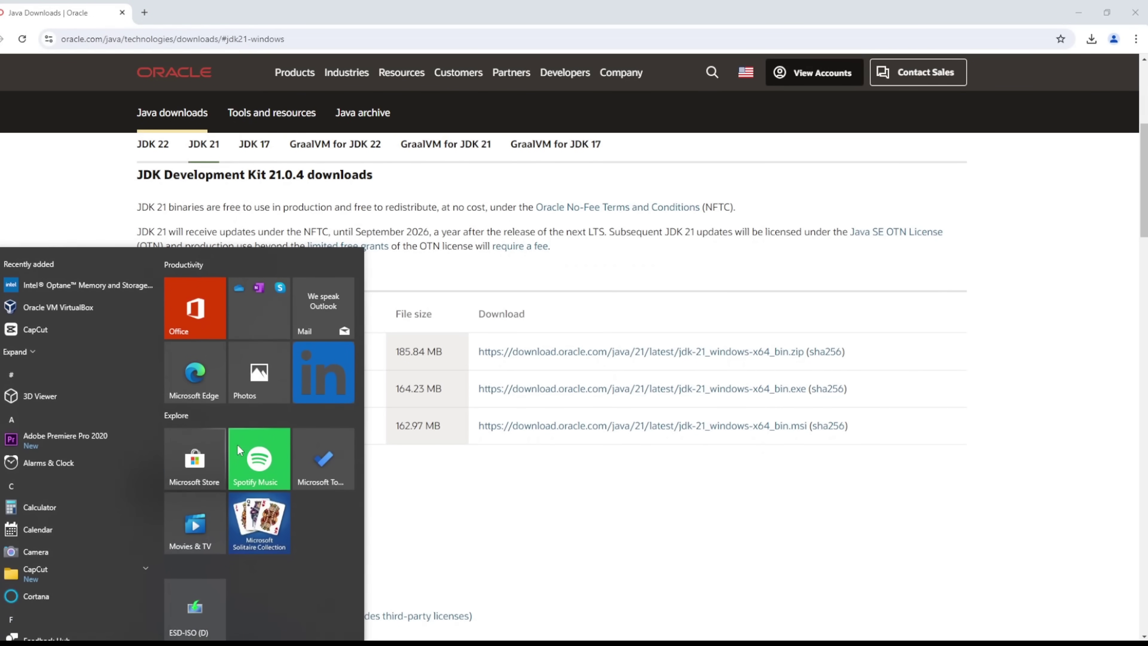
type("cmd")
key("Return")
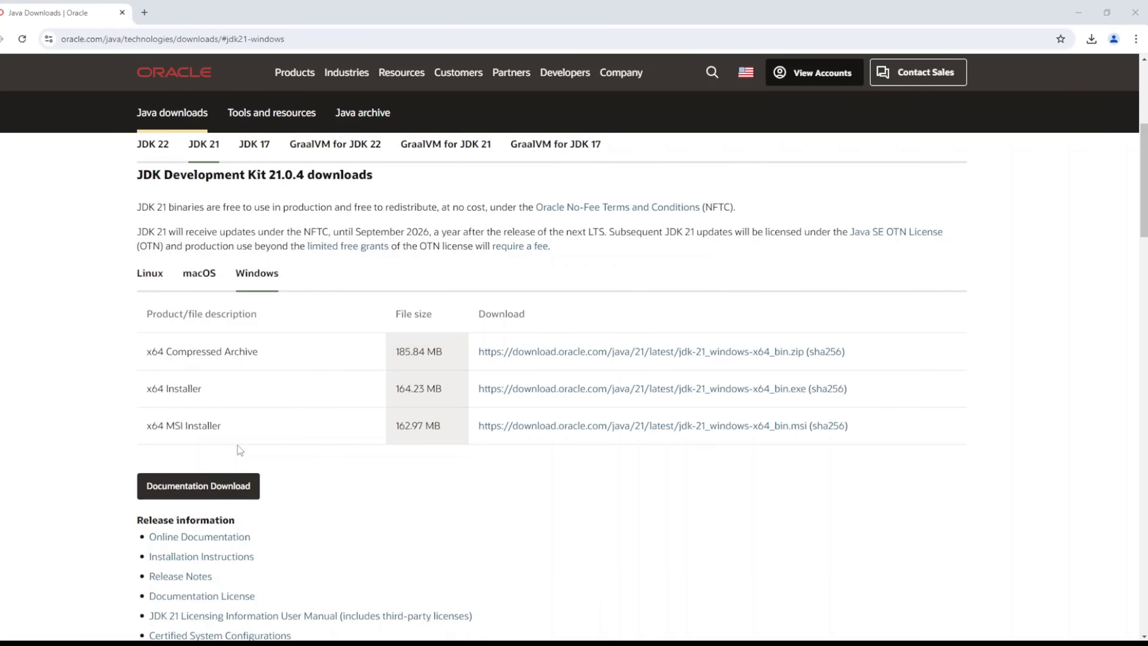
Step: Run java -version, fixing the 'verion' typo, and confirm it reports 21.0.4
type("ja")
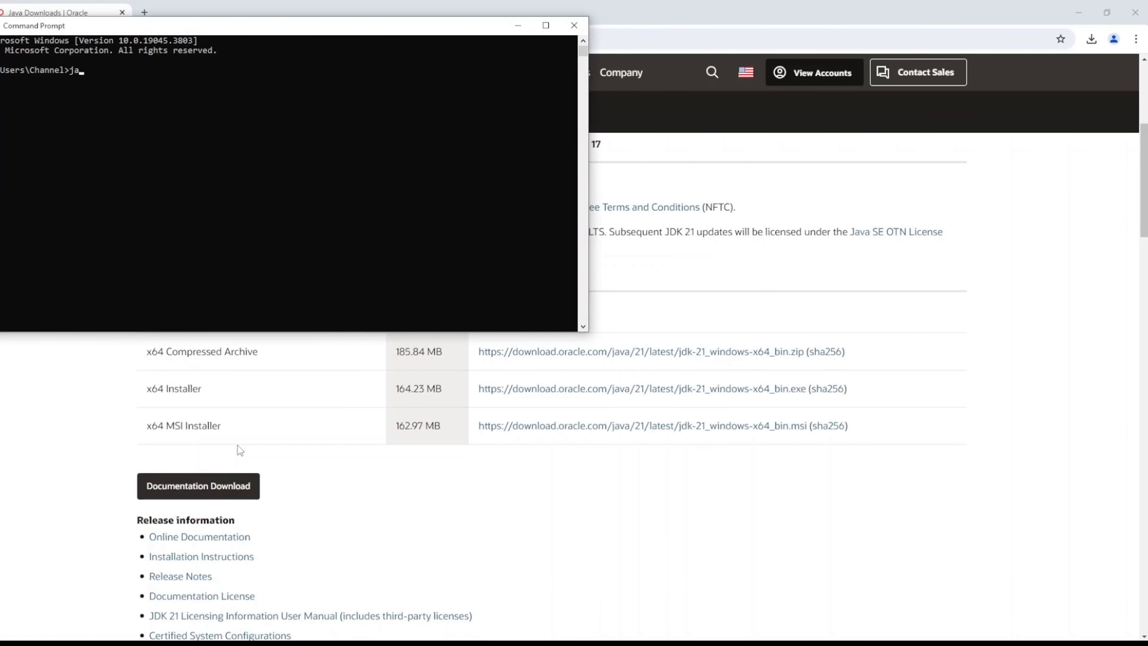
type("va -verion")
key("Return")
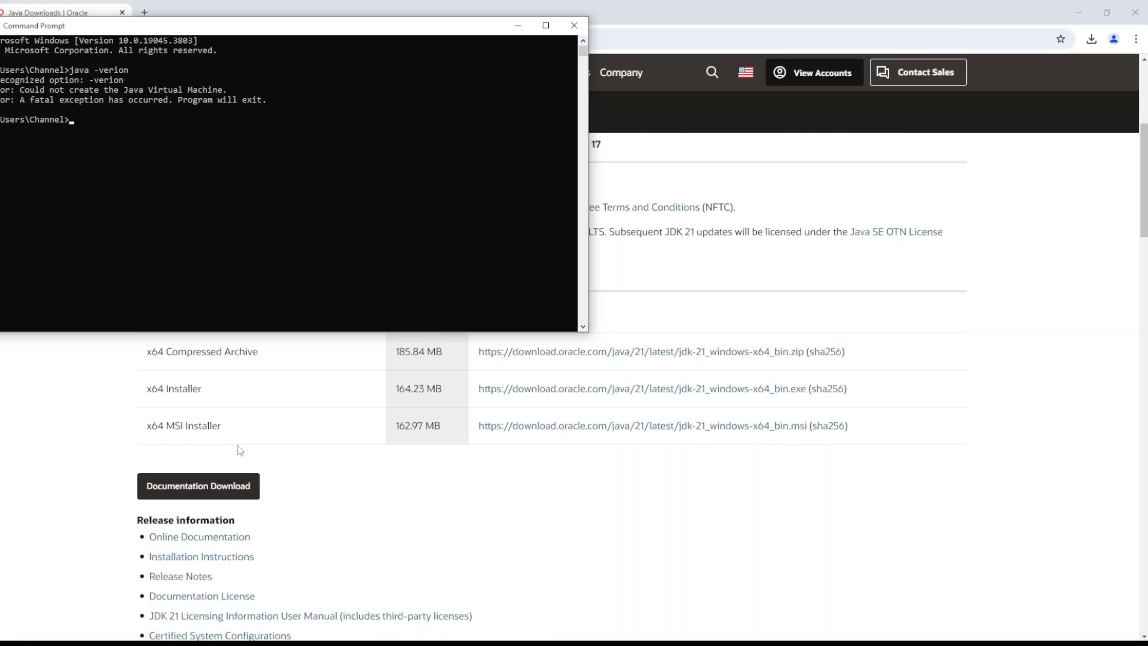
key("Up")
key("Left")
type("s")
key("Return")
left_click_drag(165, 129, 1, 130)
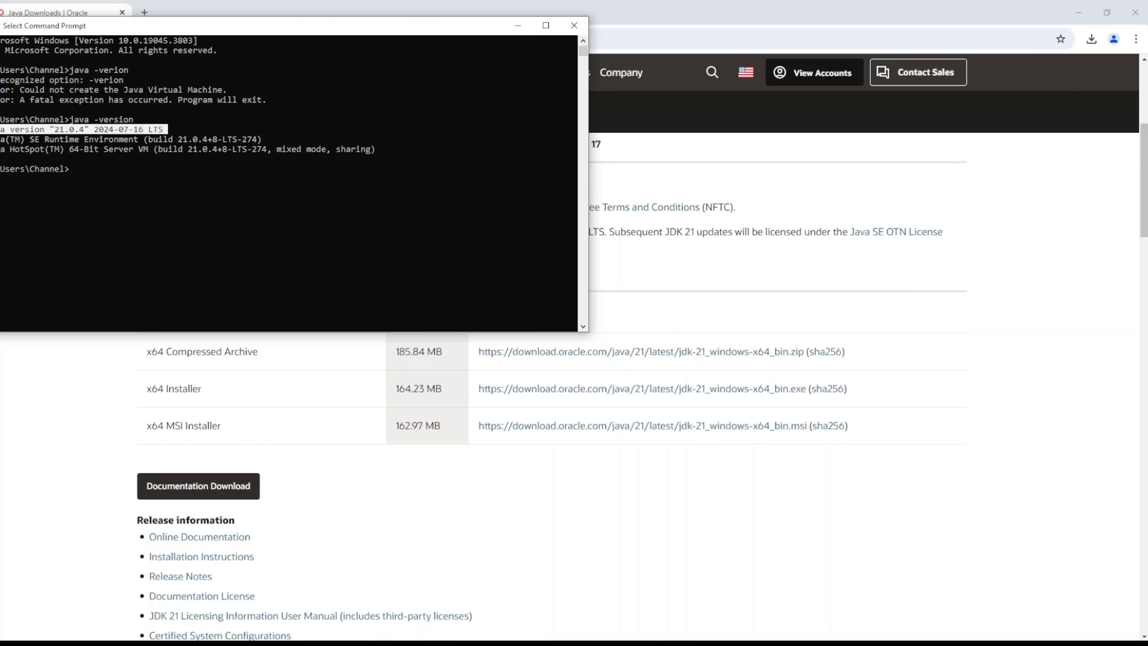
left_click(82, 169)
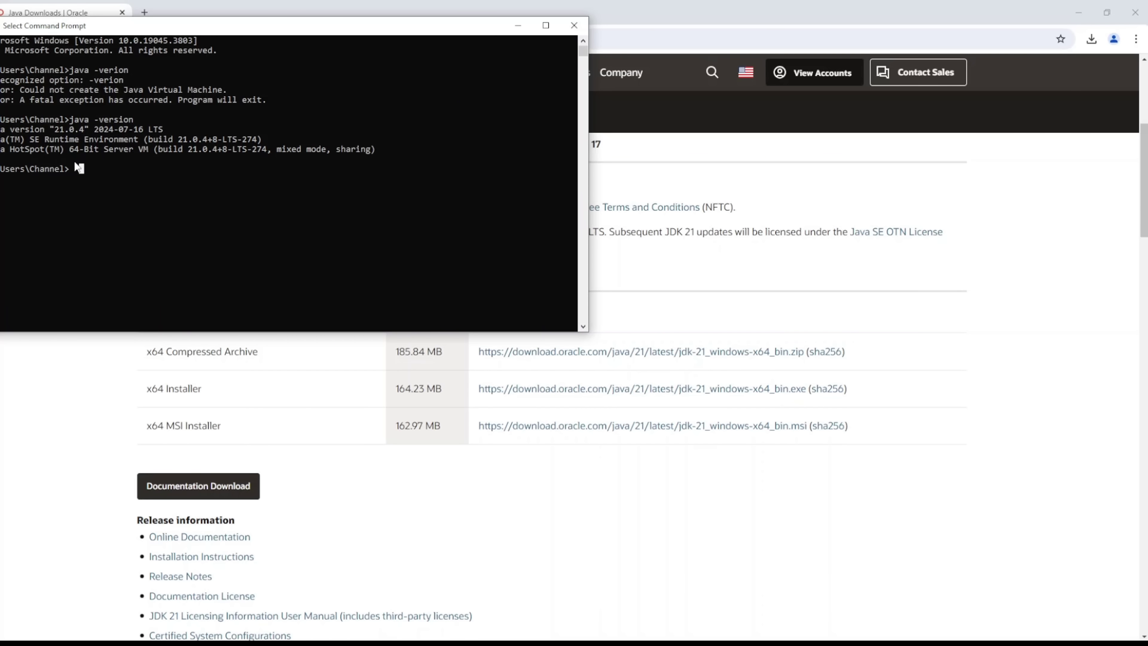